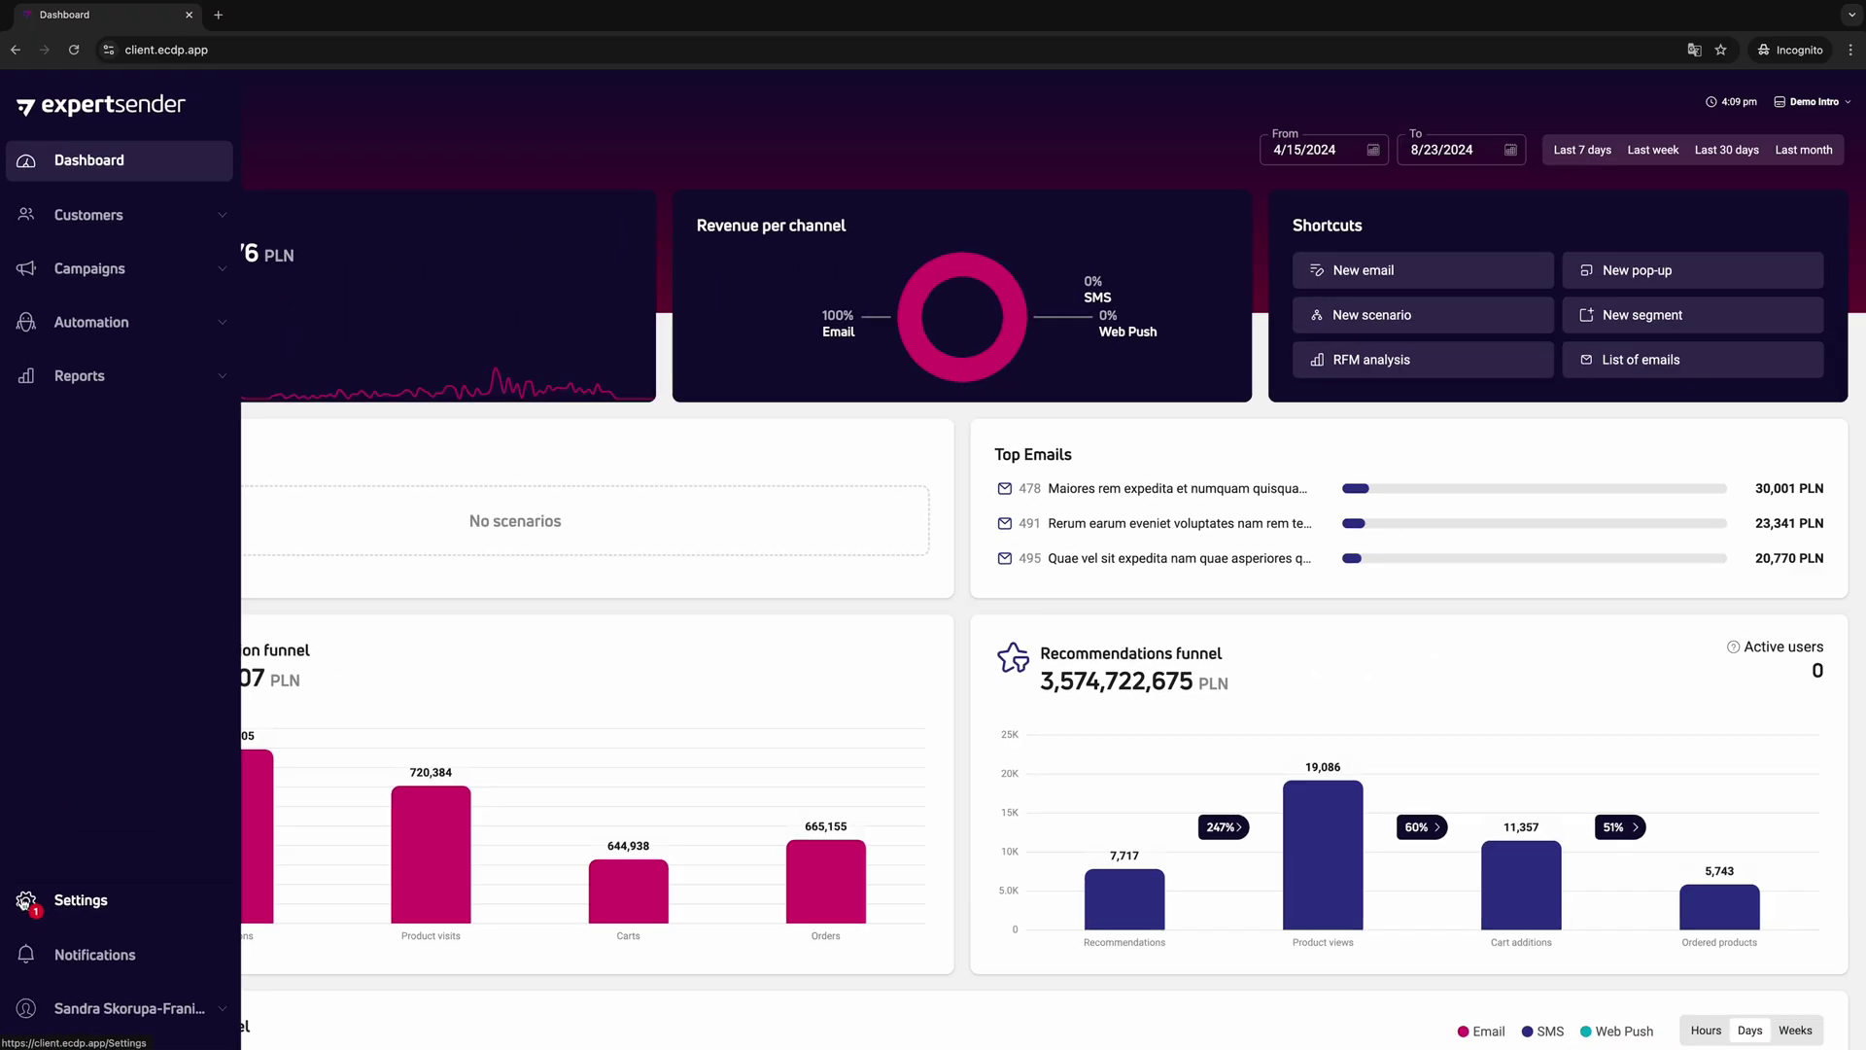
{"action": "left_click", "coordinate": [43, 813]}
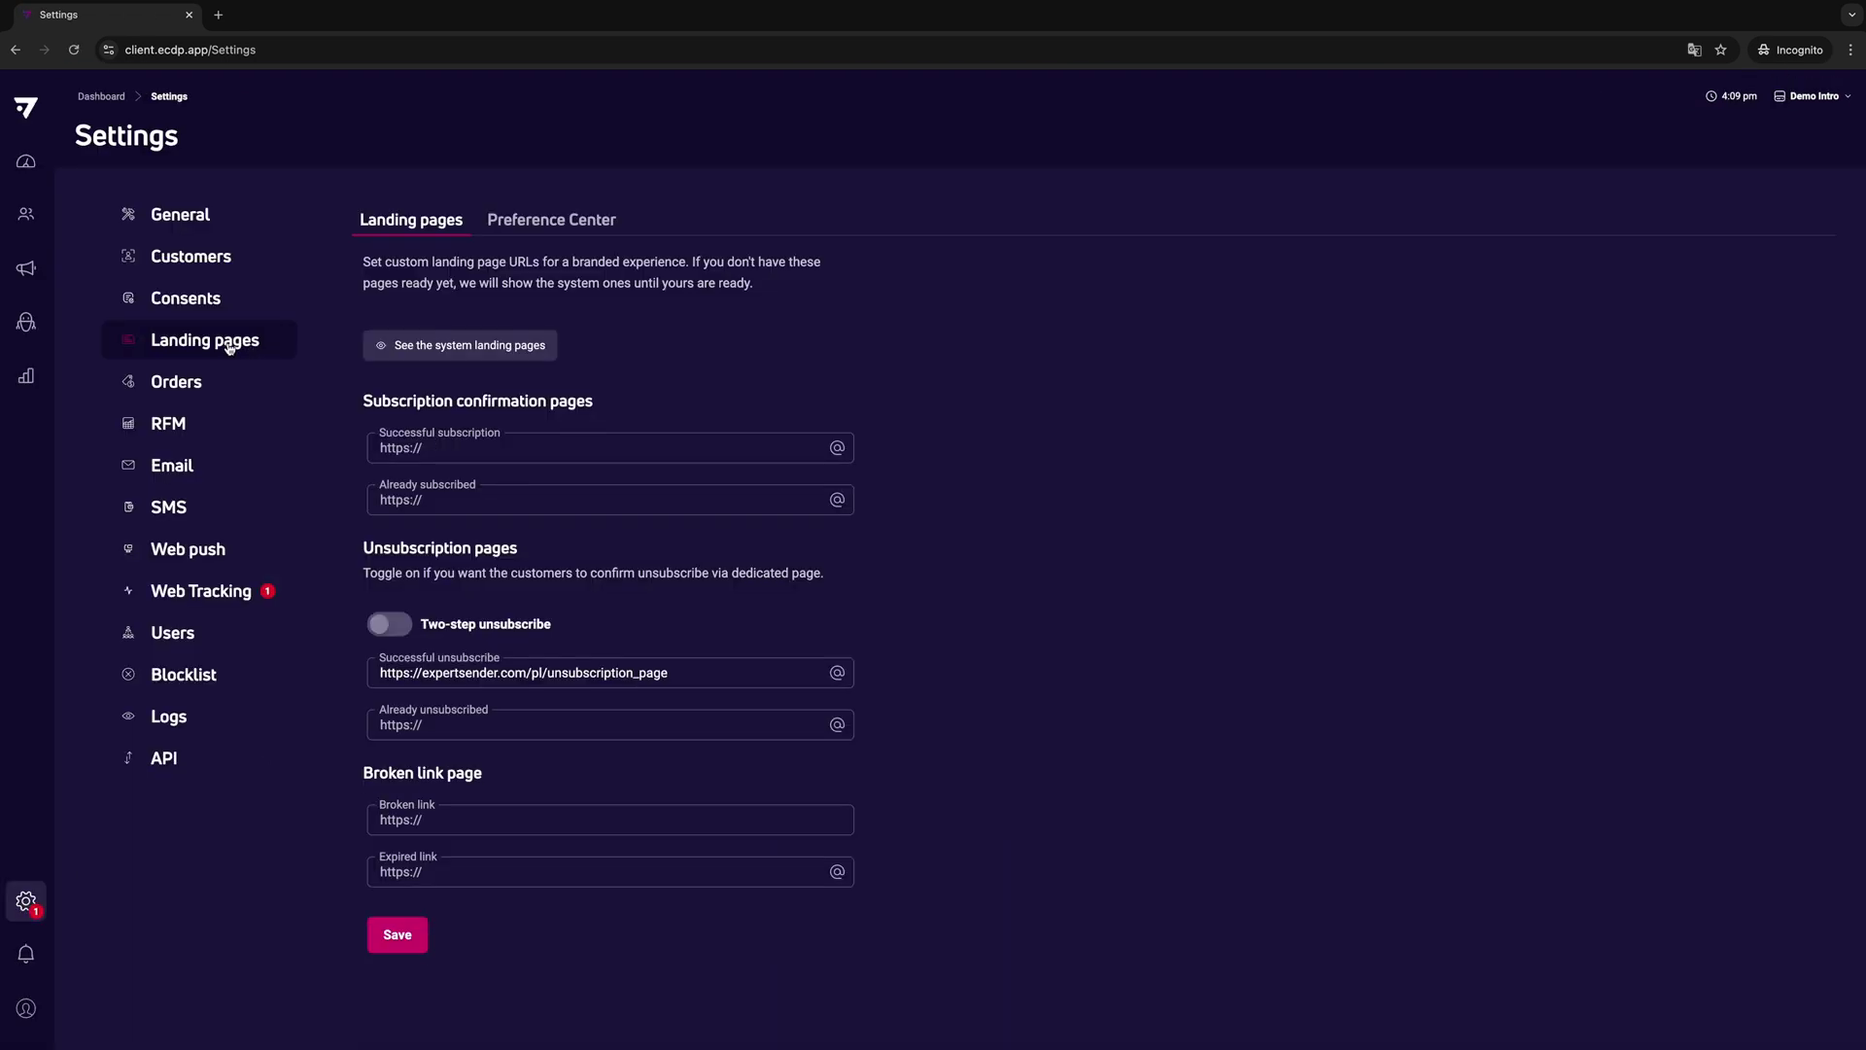
{"action": "left_click_drag", "start_coordinate": [667, 673], "coordinate": [356, 677]}
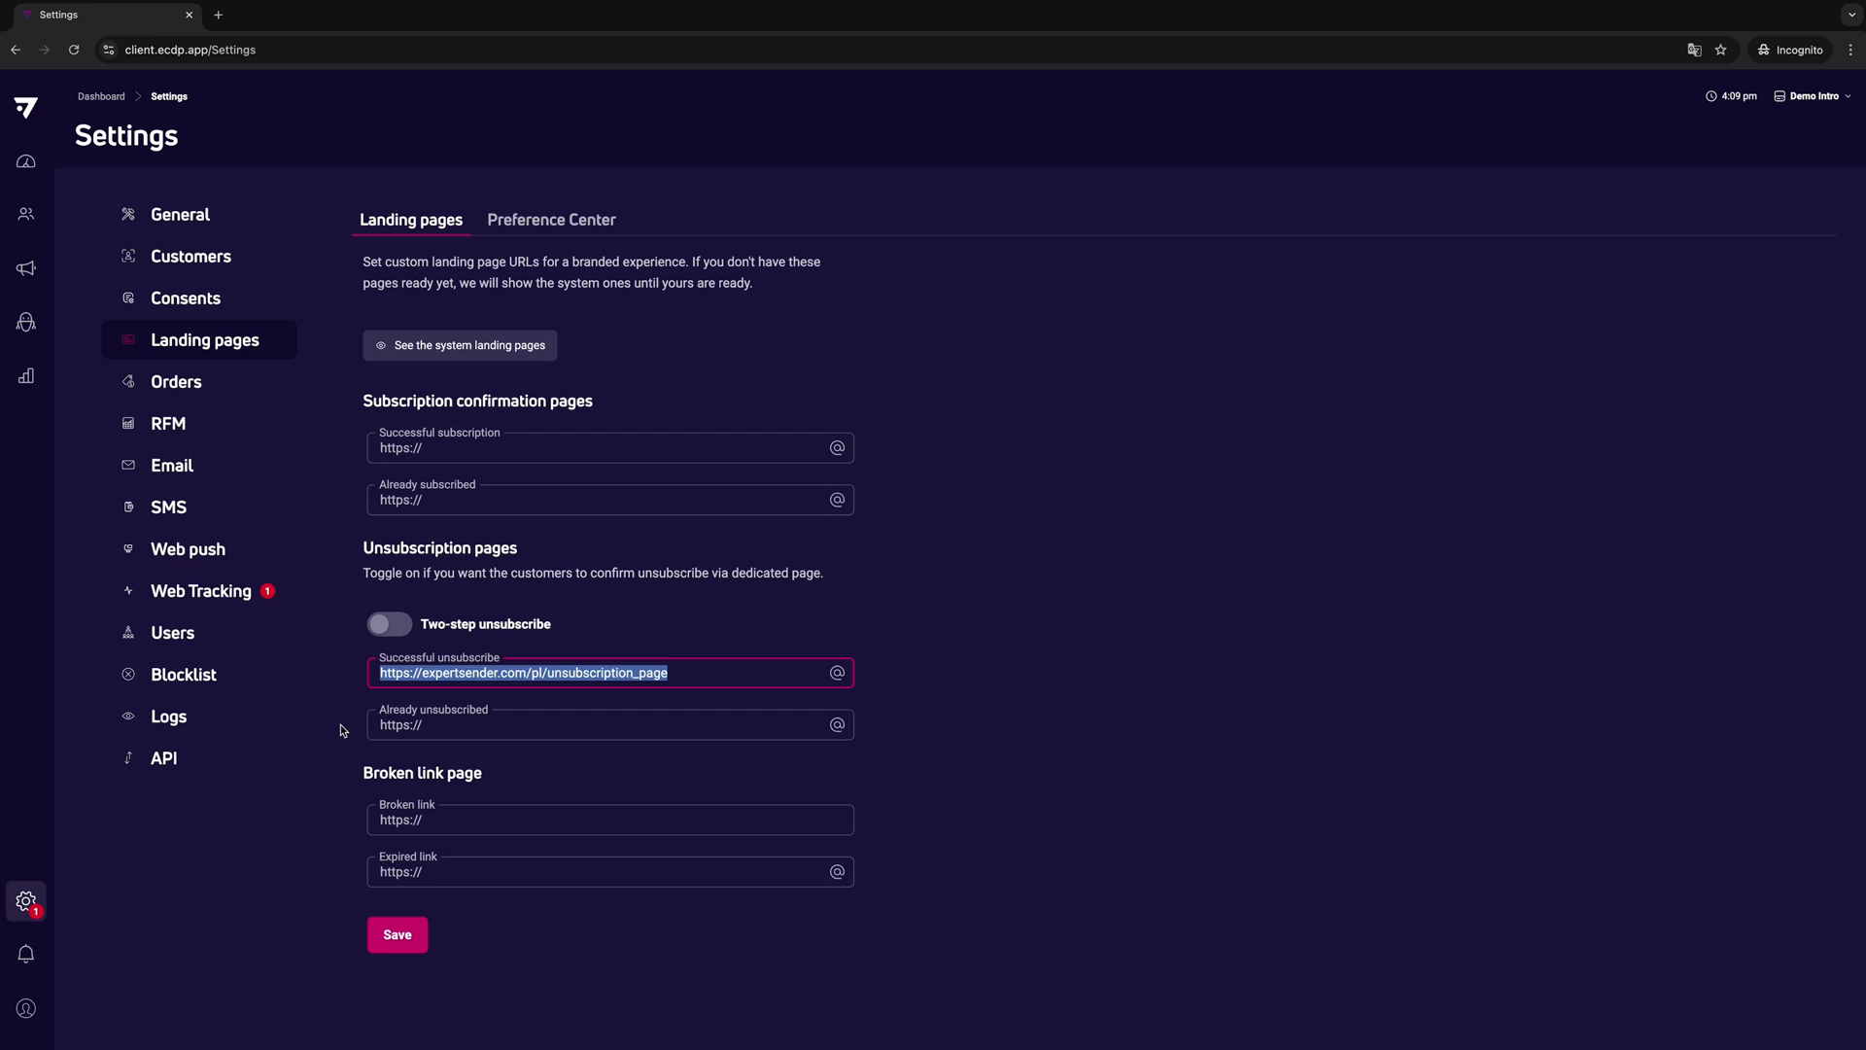
{"action": "left_click", "coordinate": [398, 934]}
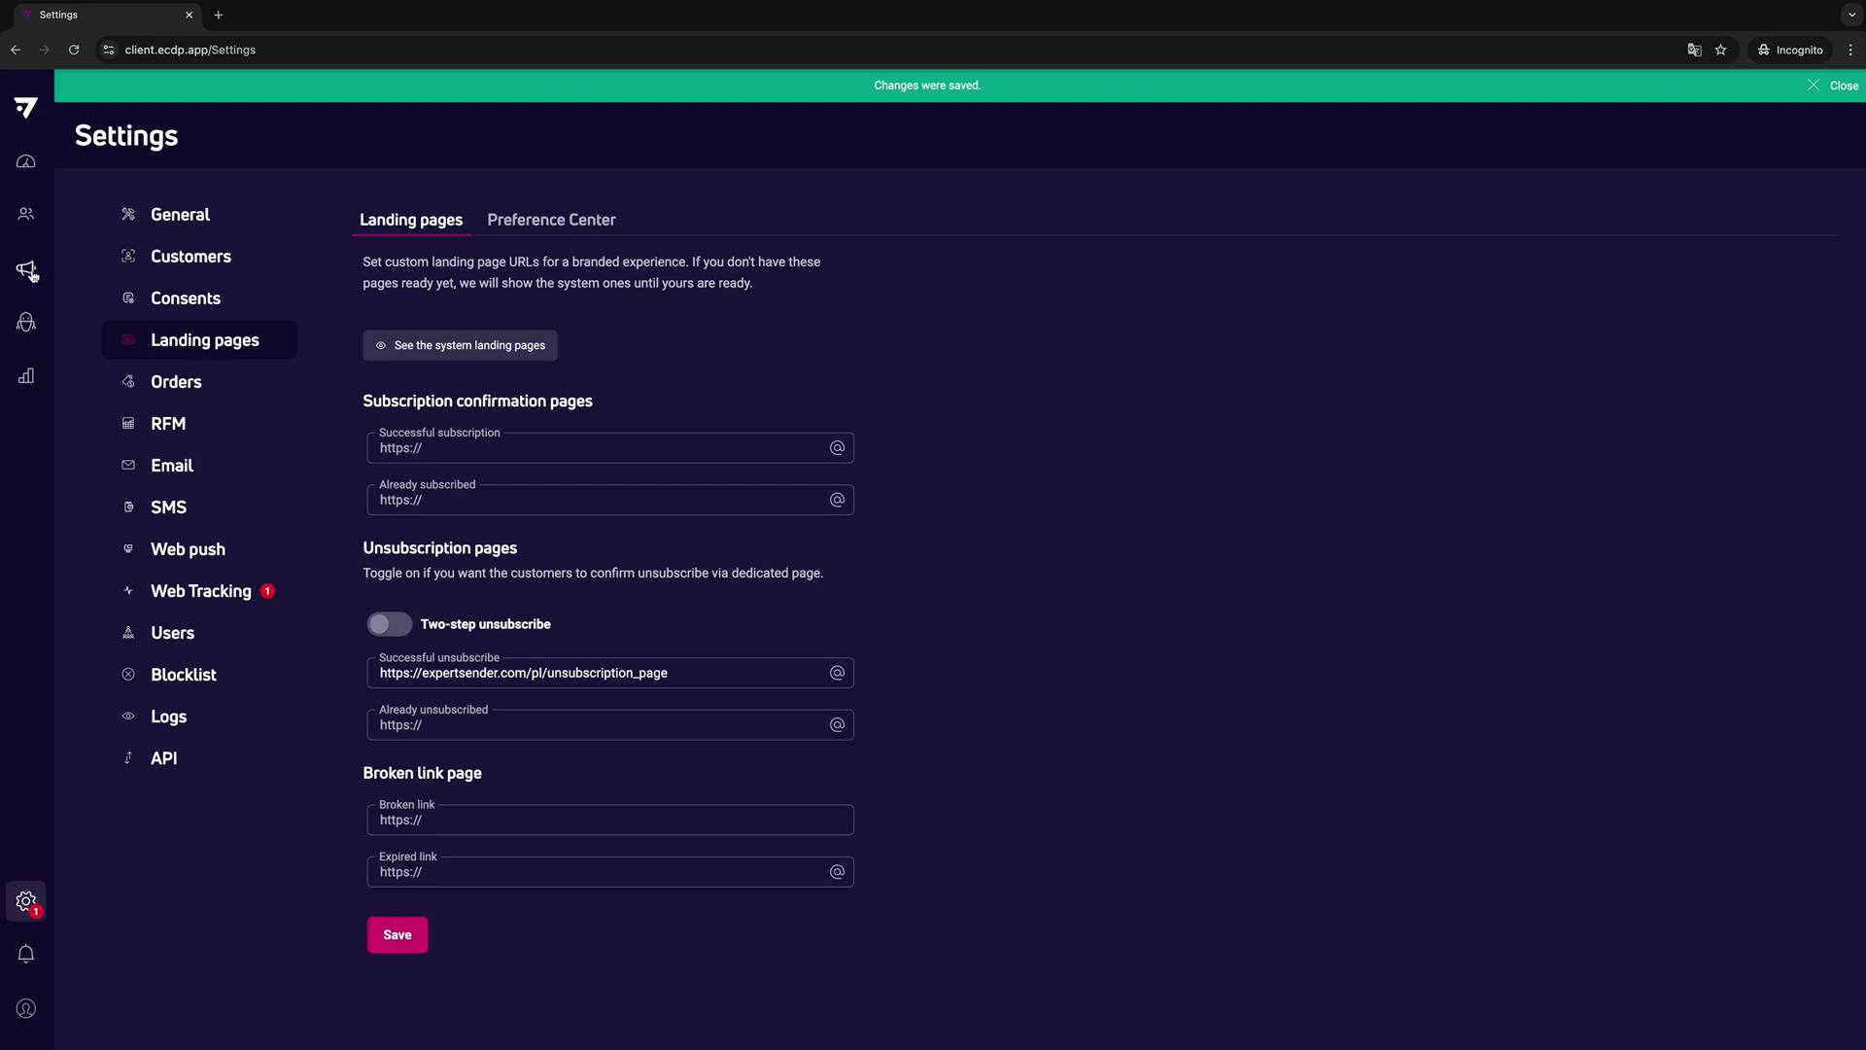
Open draft email 632 from the Email campaigns list and go to its Recipients settings
{"action": "mouse_move", "coordinate": [31, 276]}
{"action": "left_click", "coordinate": [66, 319]}
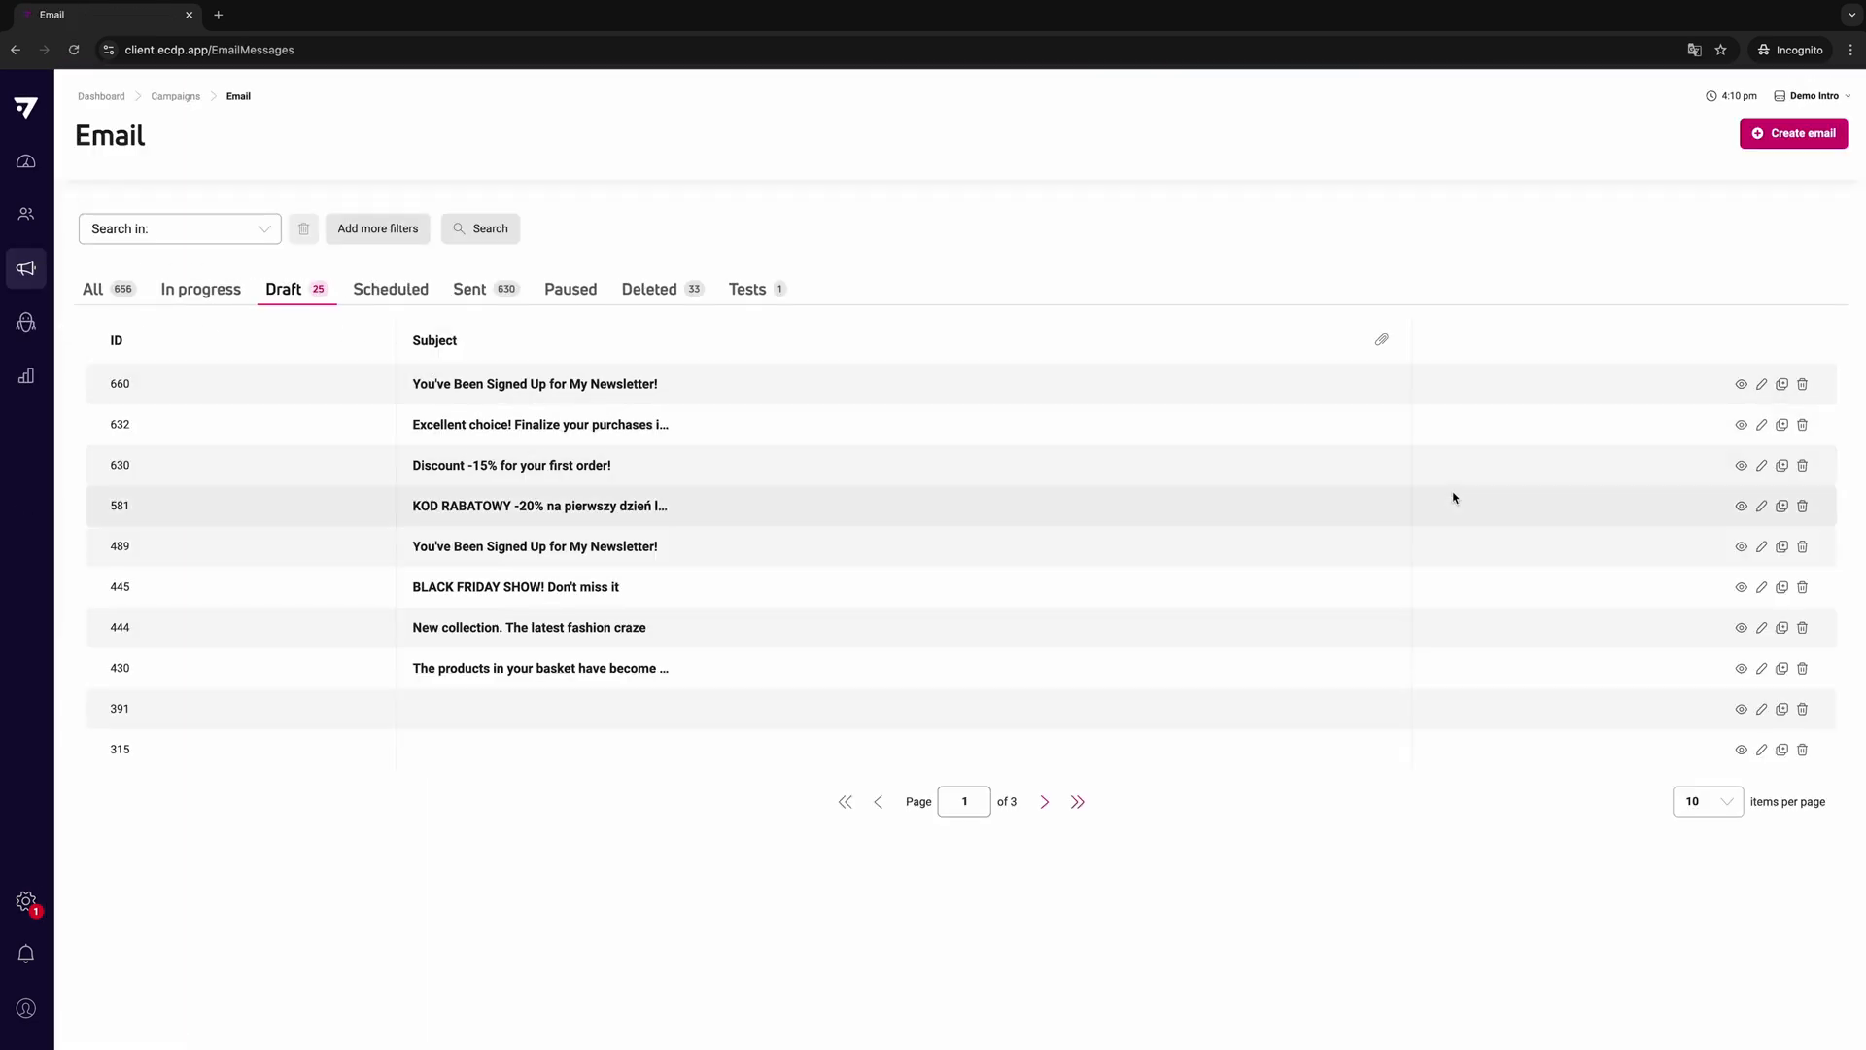
{"action": "left_click", "coordinate": [1761, 425]}
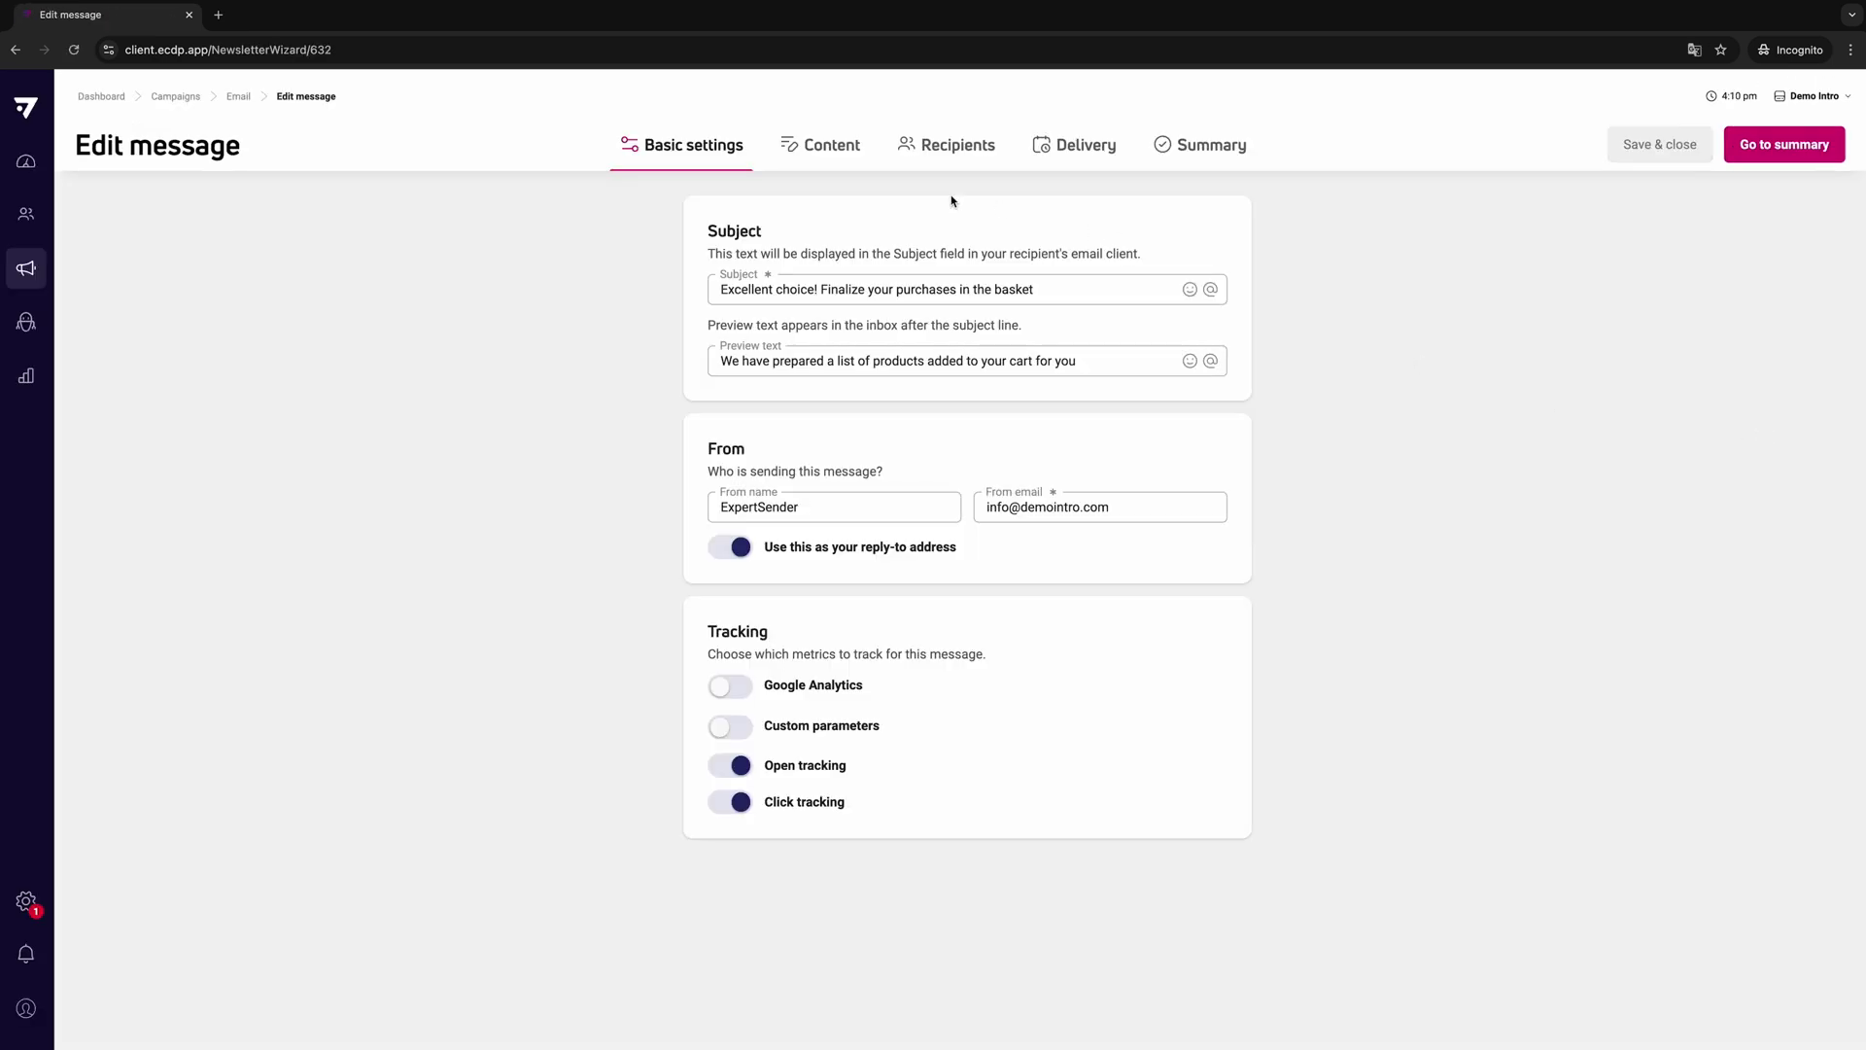
{"action": "left_click", "coordinate": [956, 161]}
{"action": "scroll", "coordinate": [970, 237], "scroll_direction": "down", "scroll_amount": 1}
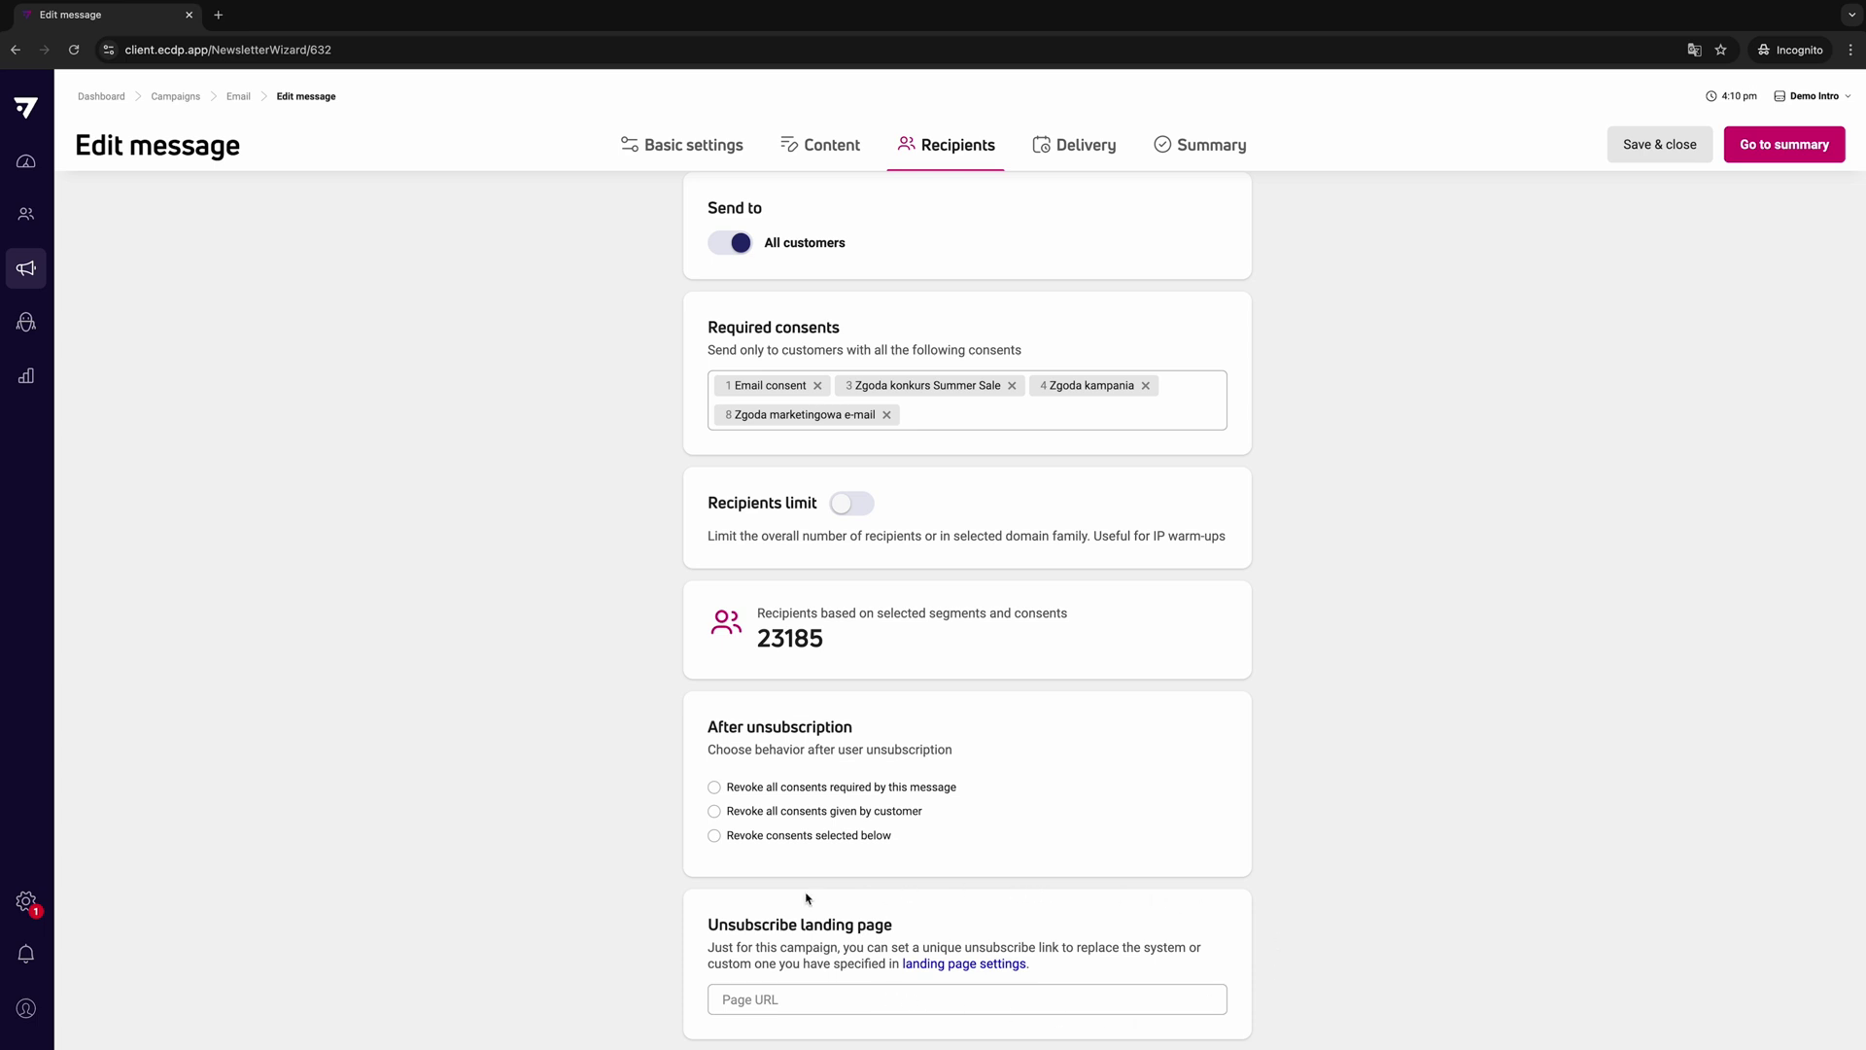
{"action": "left_click", "coordinate": [943, 999]}
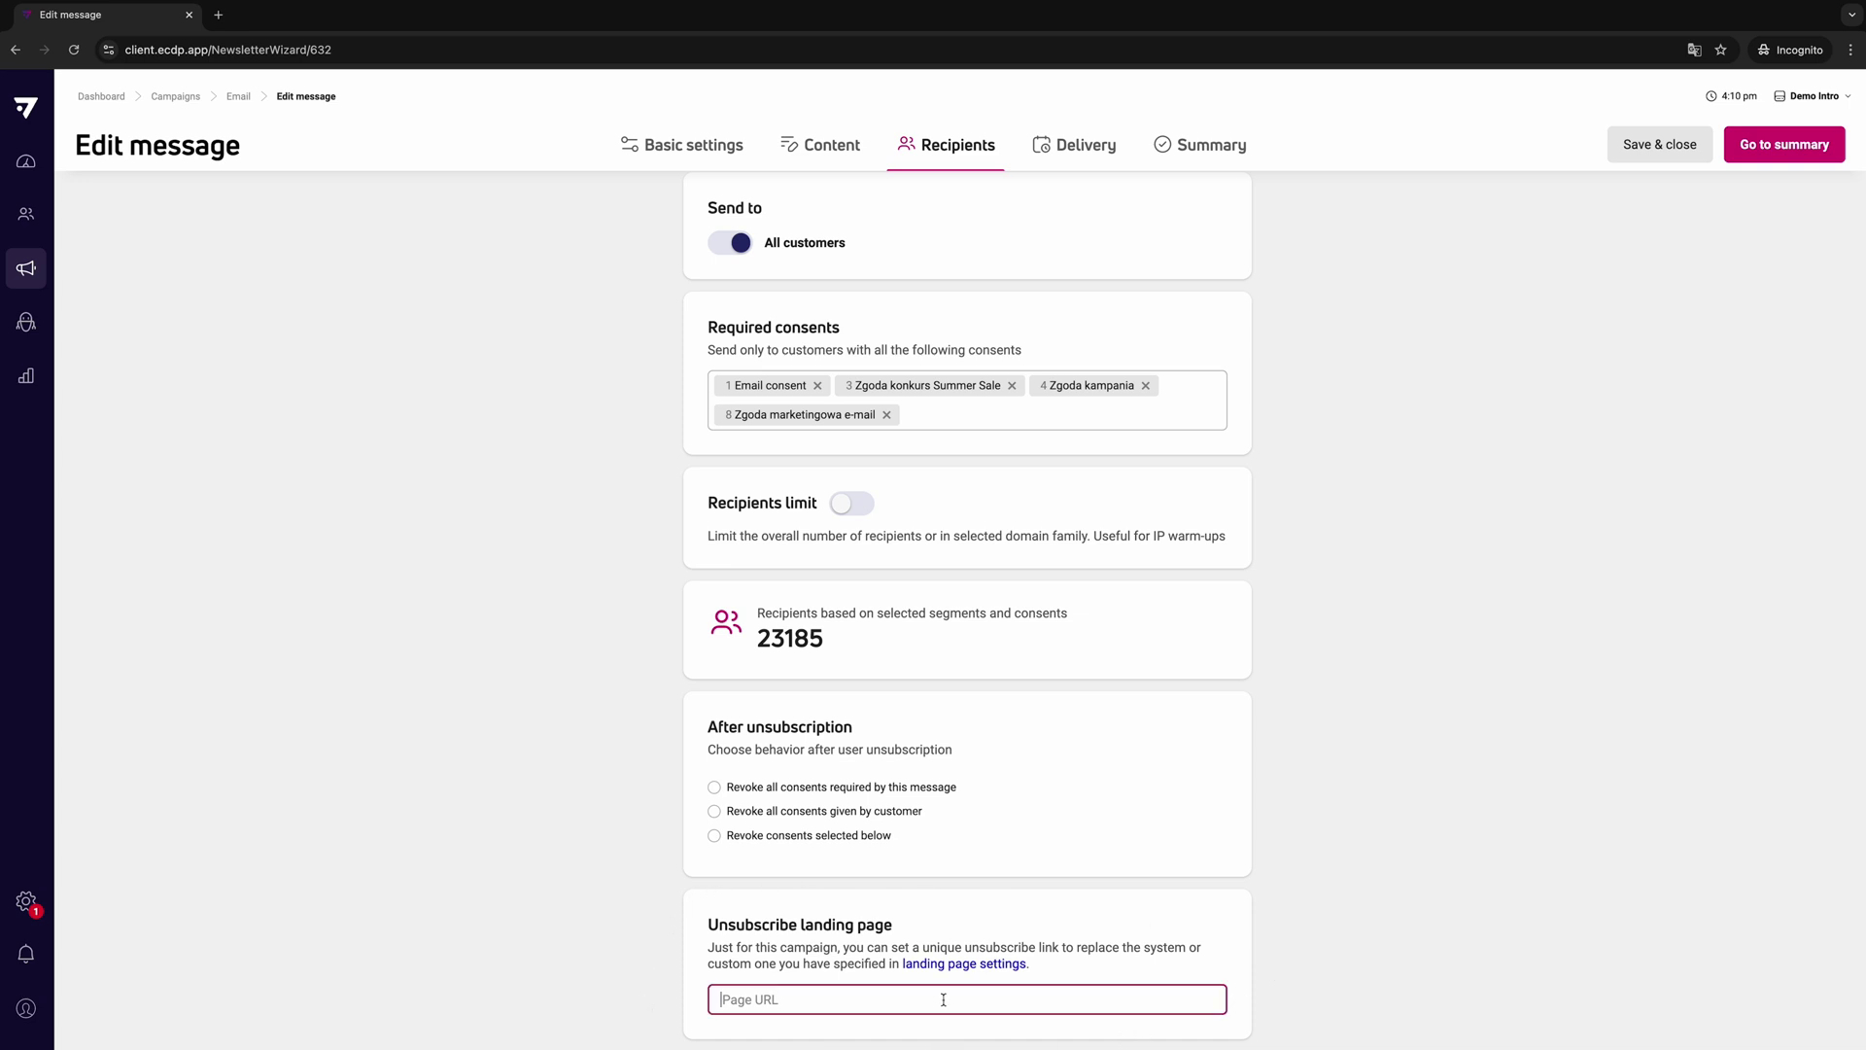
{"action": "type", "text": "www"}
{"action": "type", "text": ".you"}
{"action": "type", "text": "rwebsite"}
{"action": "type", "text": ".com"}
{"action": "type", "text": "/"}
{"action": "type", "text": "un"}
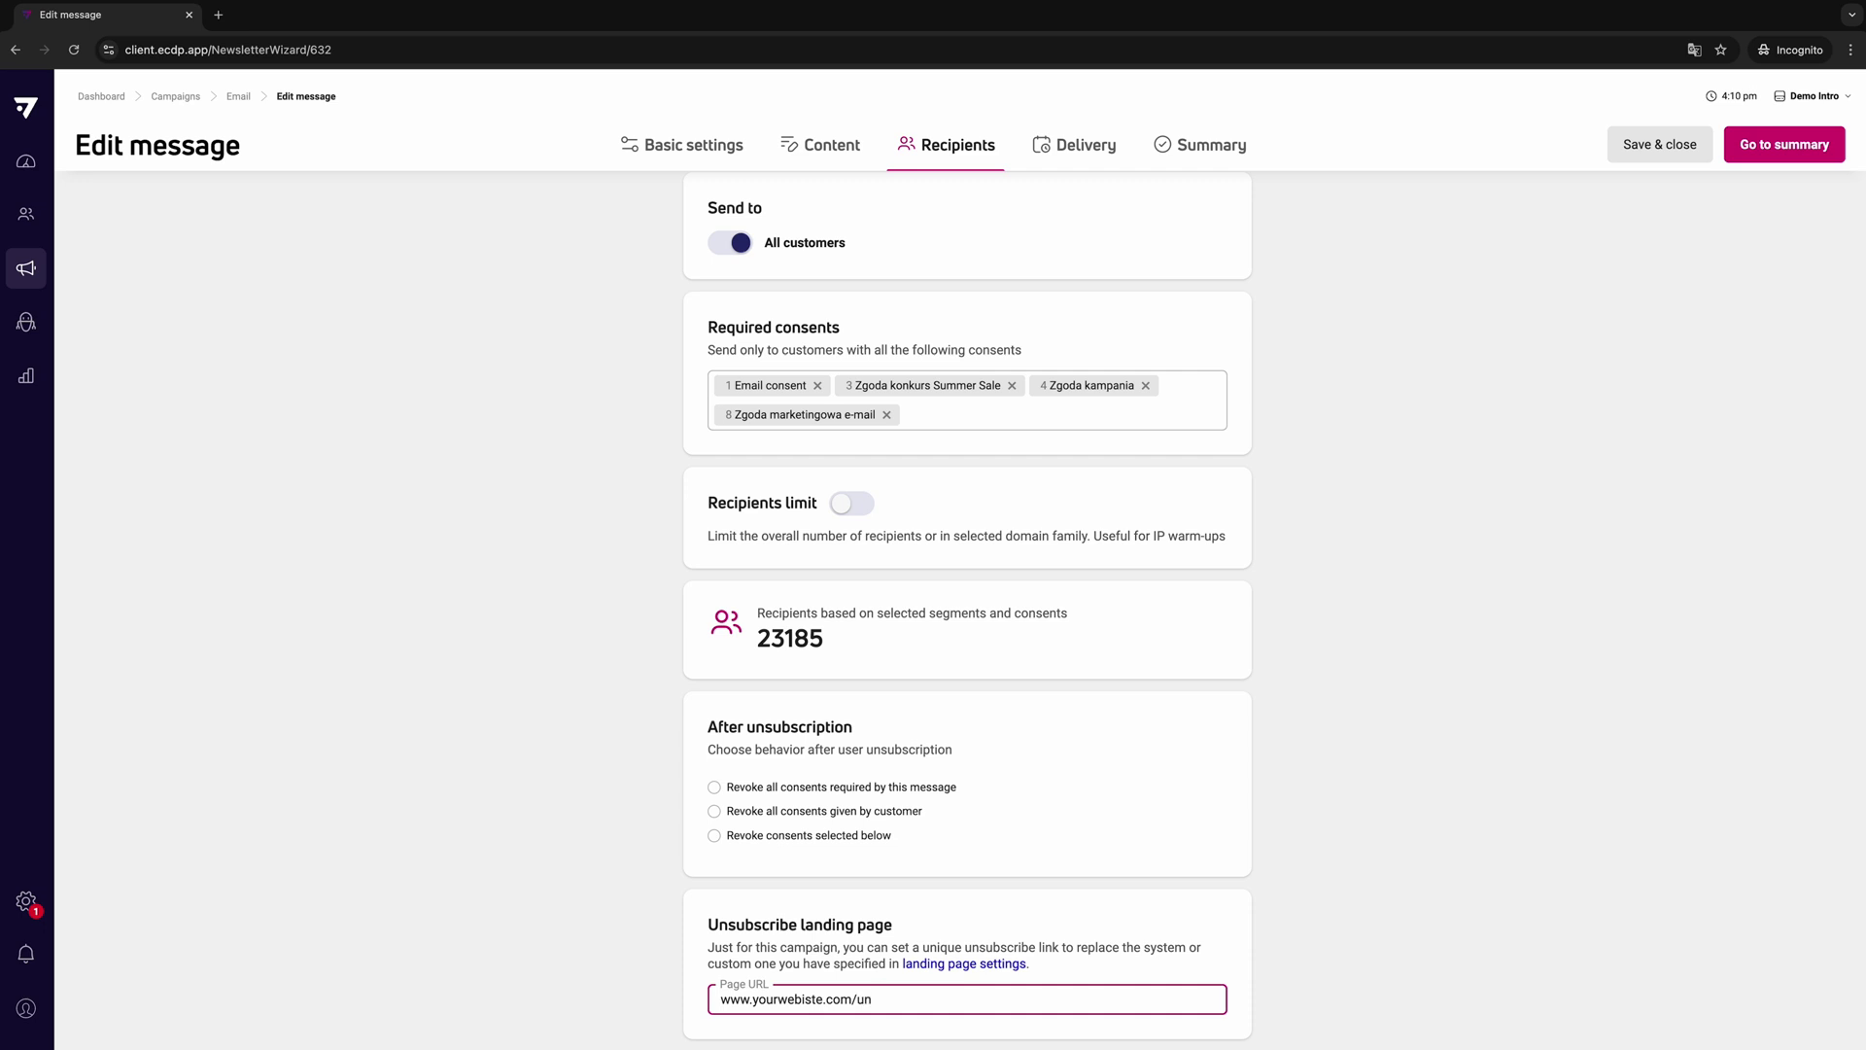
{"action": "type", "text": "subscribe_page_summer_campaign"}
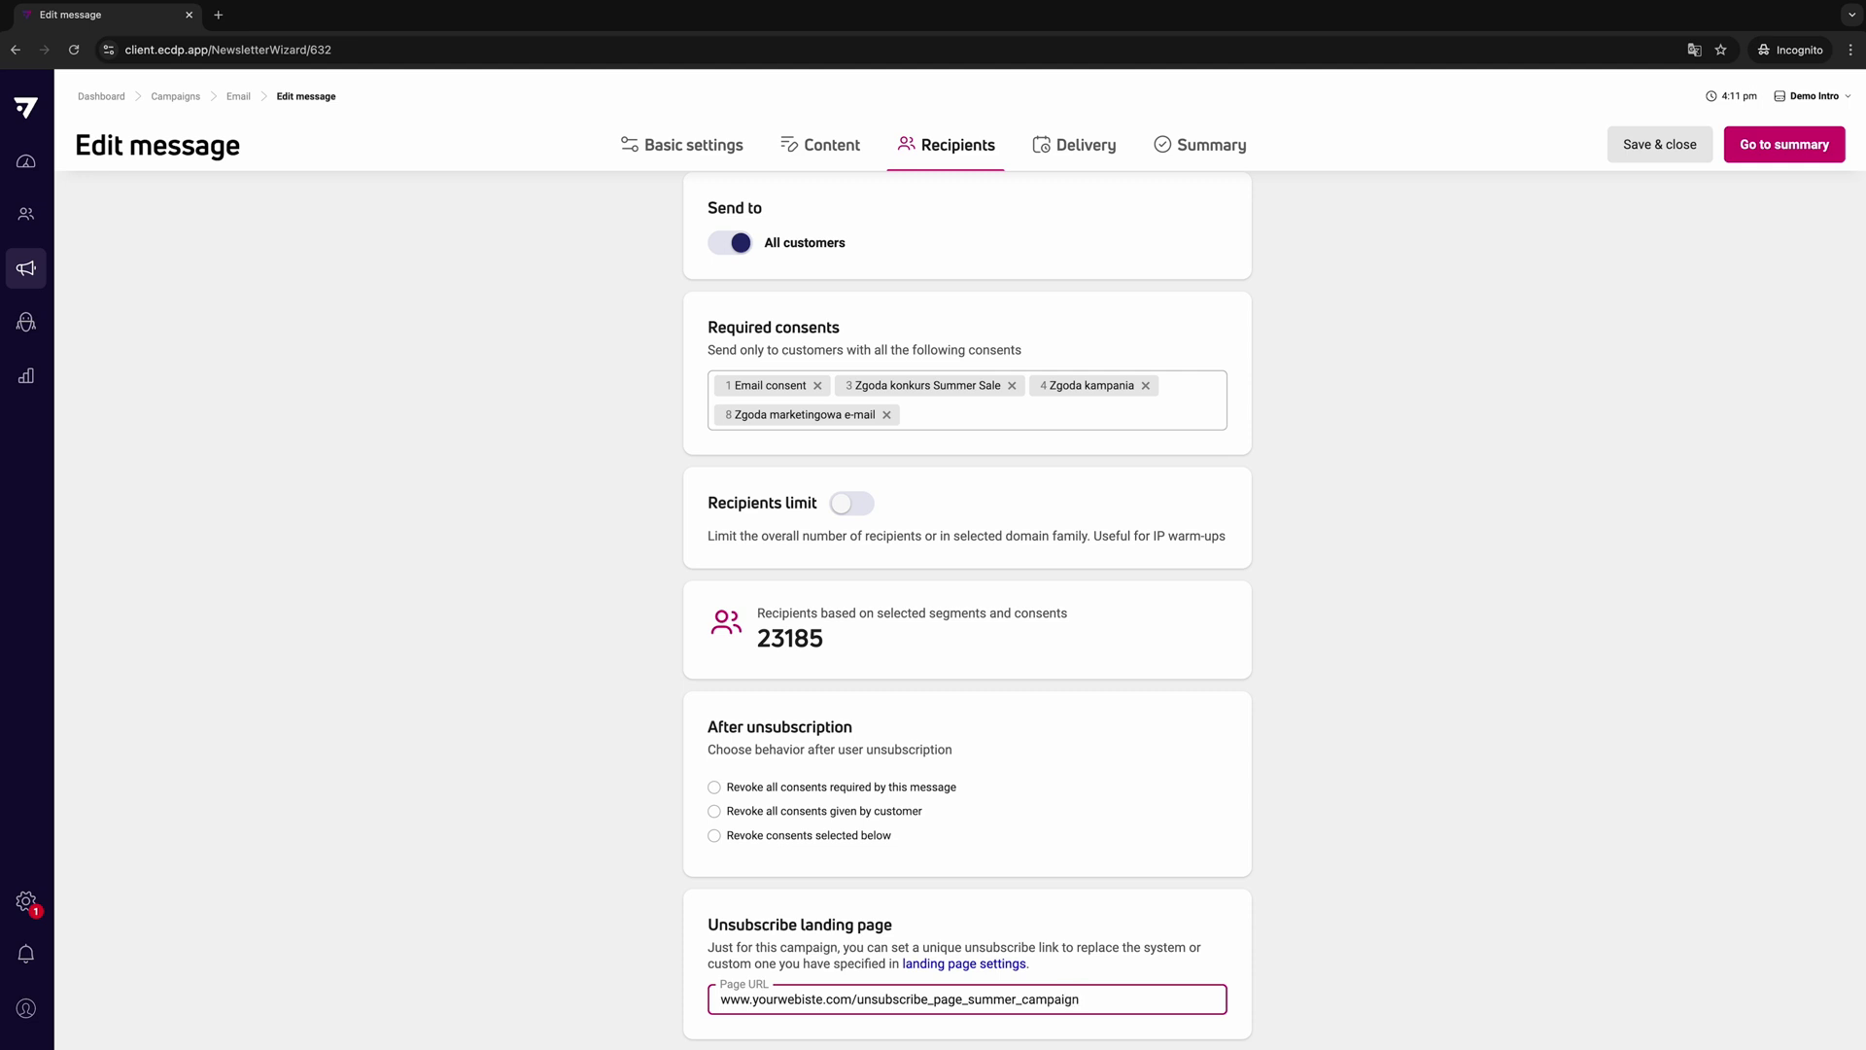
{"action": "left_click", "coordinate": [928, 965]}
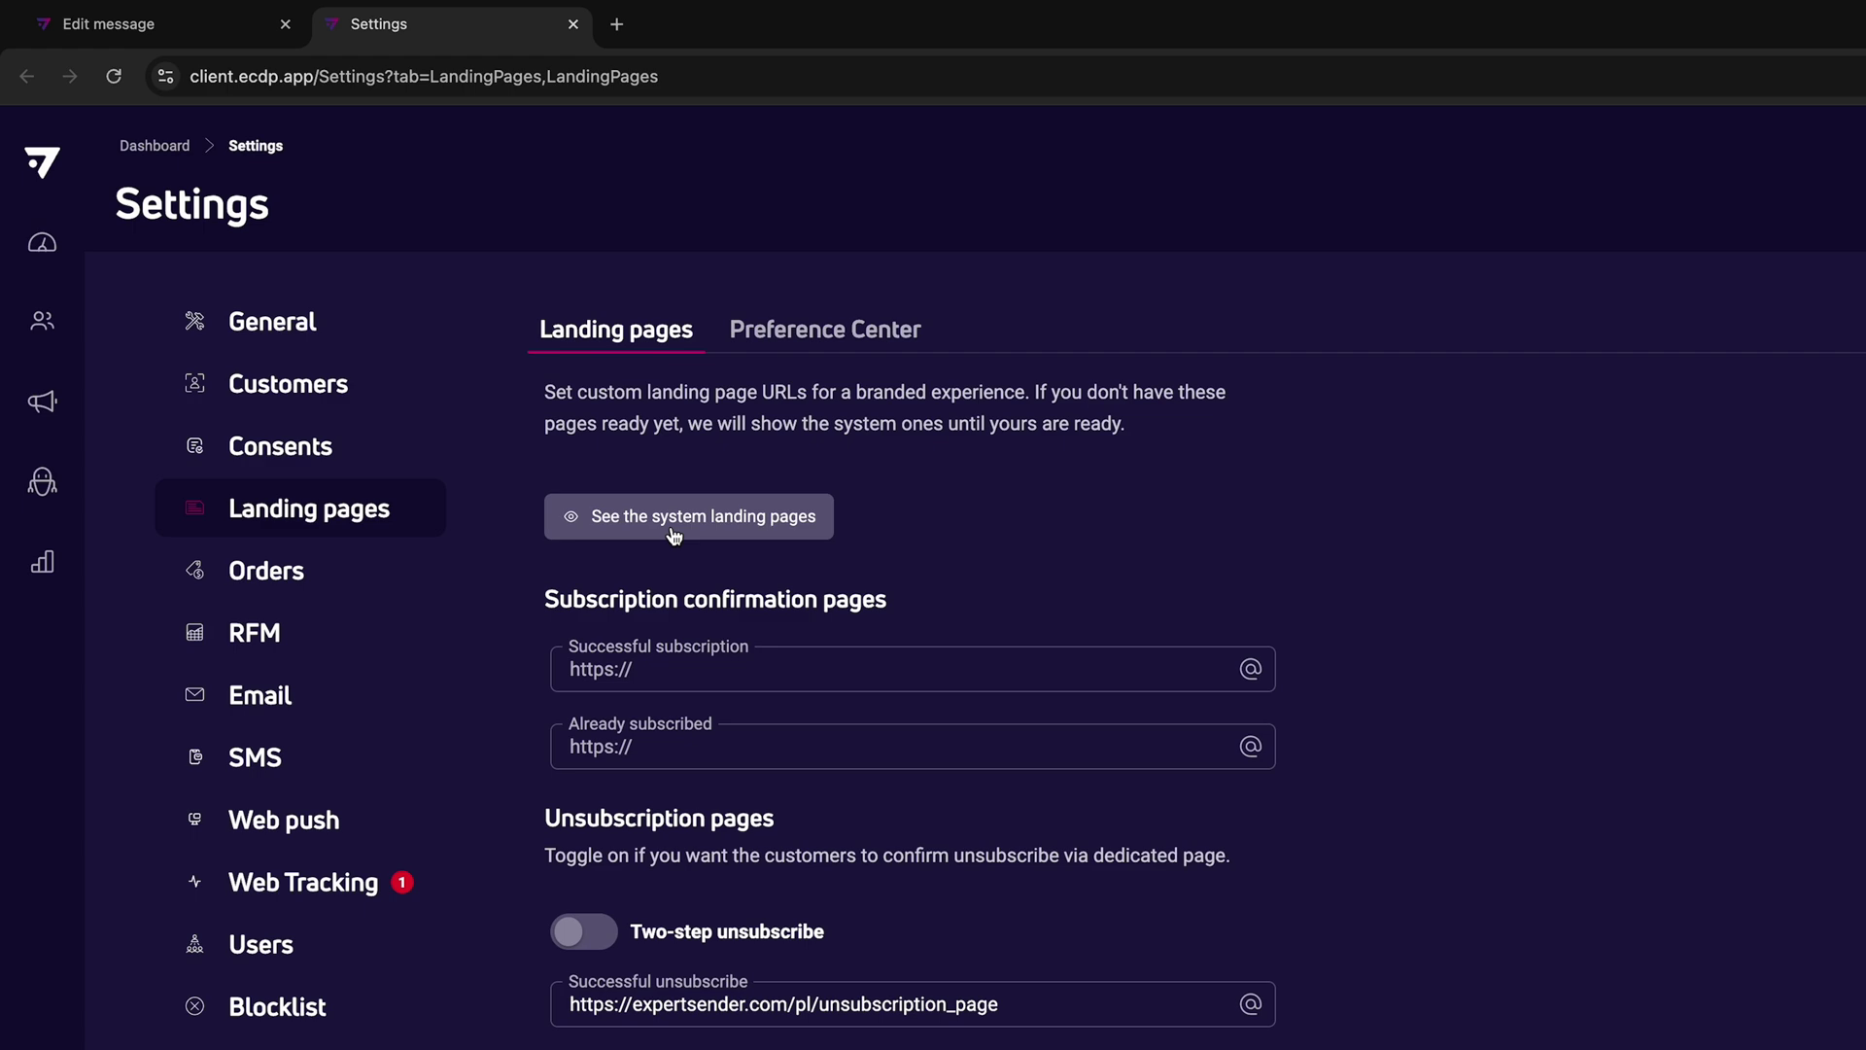
Preview the system Unsubscribed landing page, then close the preview
{"action": "left_click", "coordinate": [723, 527]}
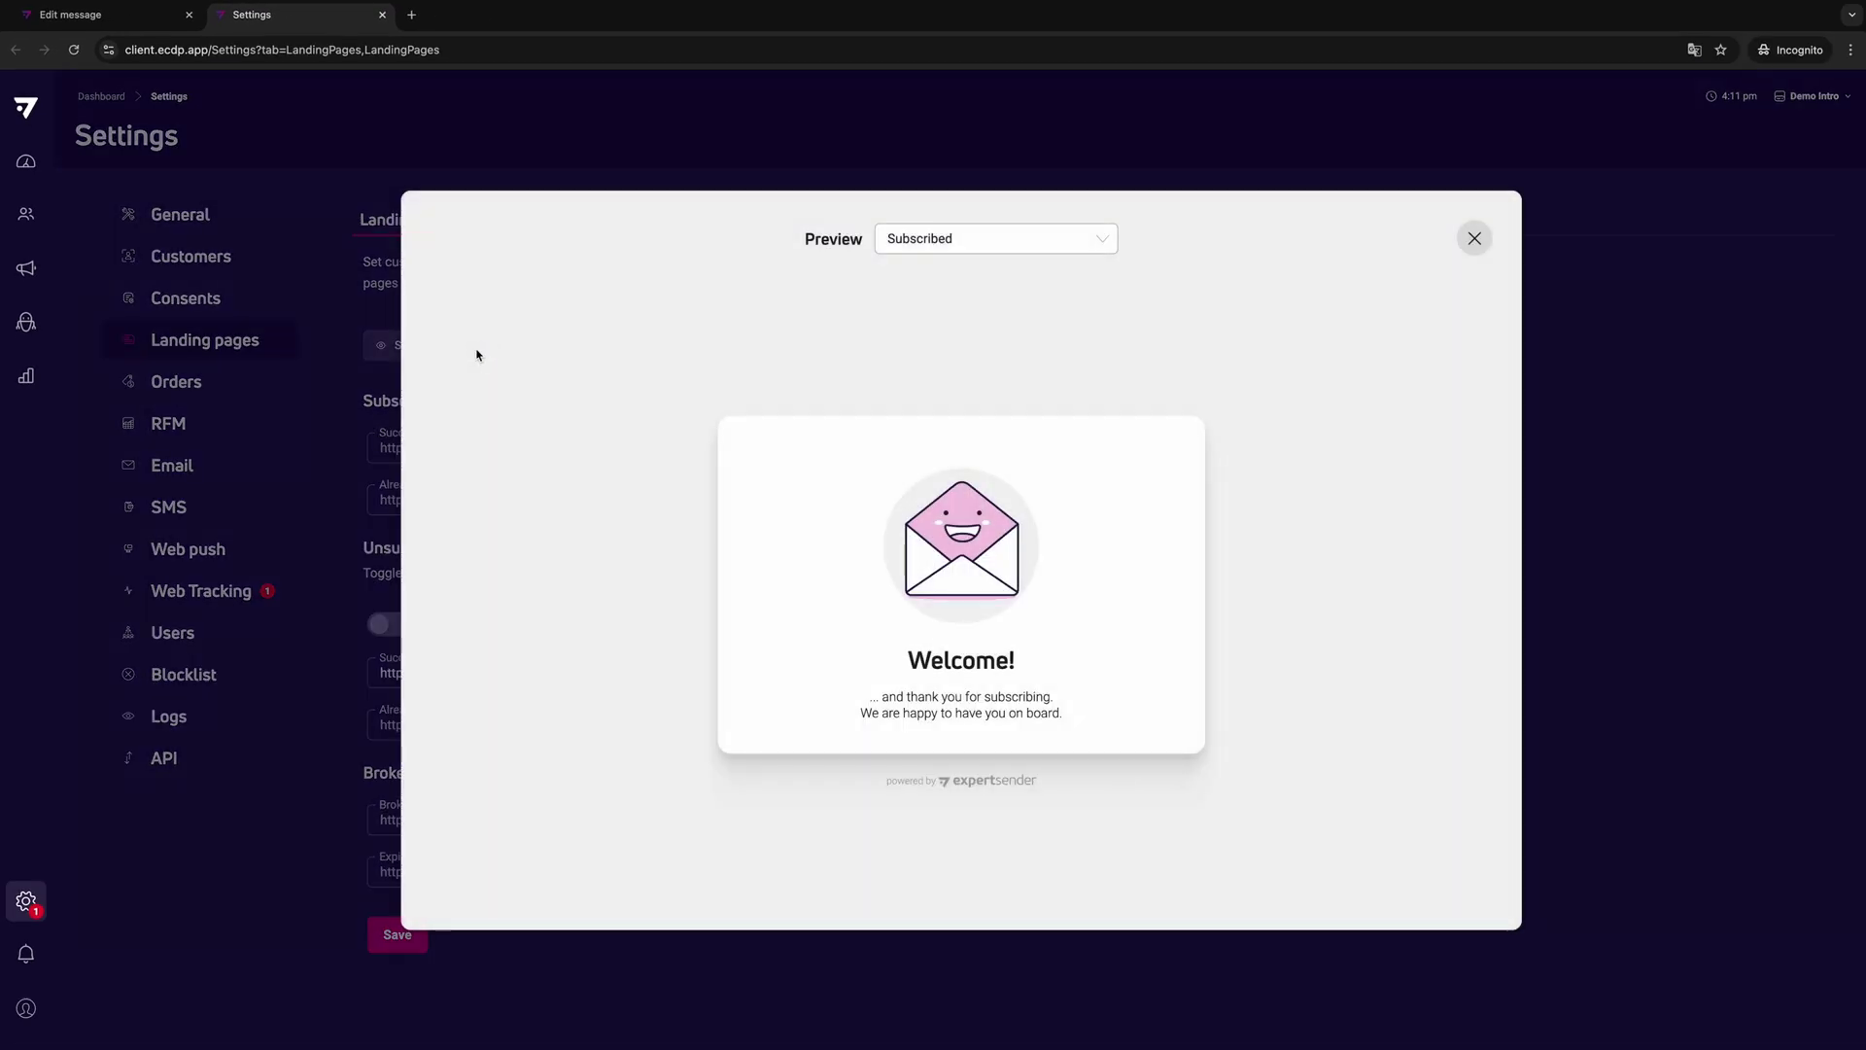
{"action": "left_click", "coordinate": [993, 251]}
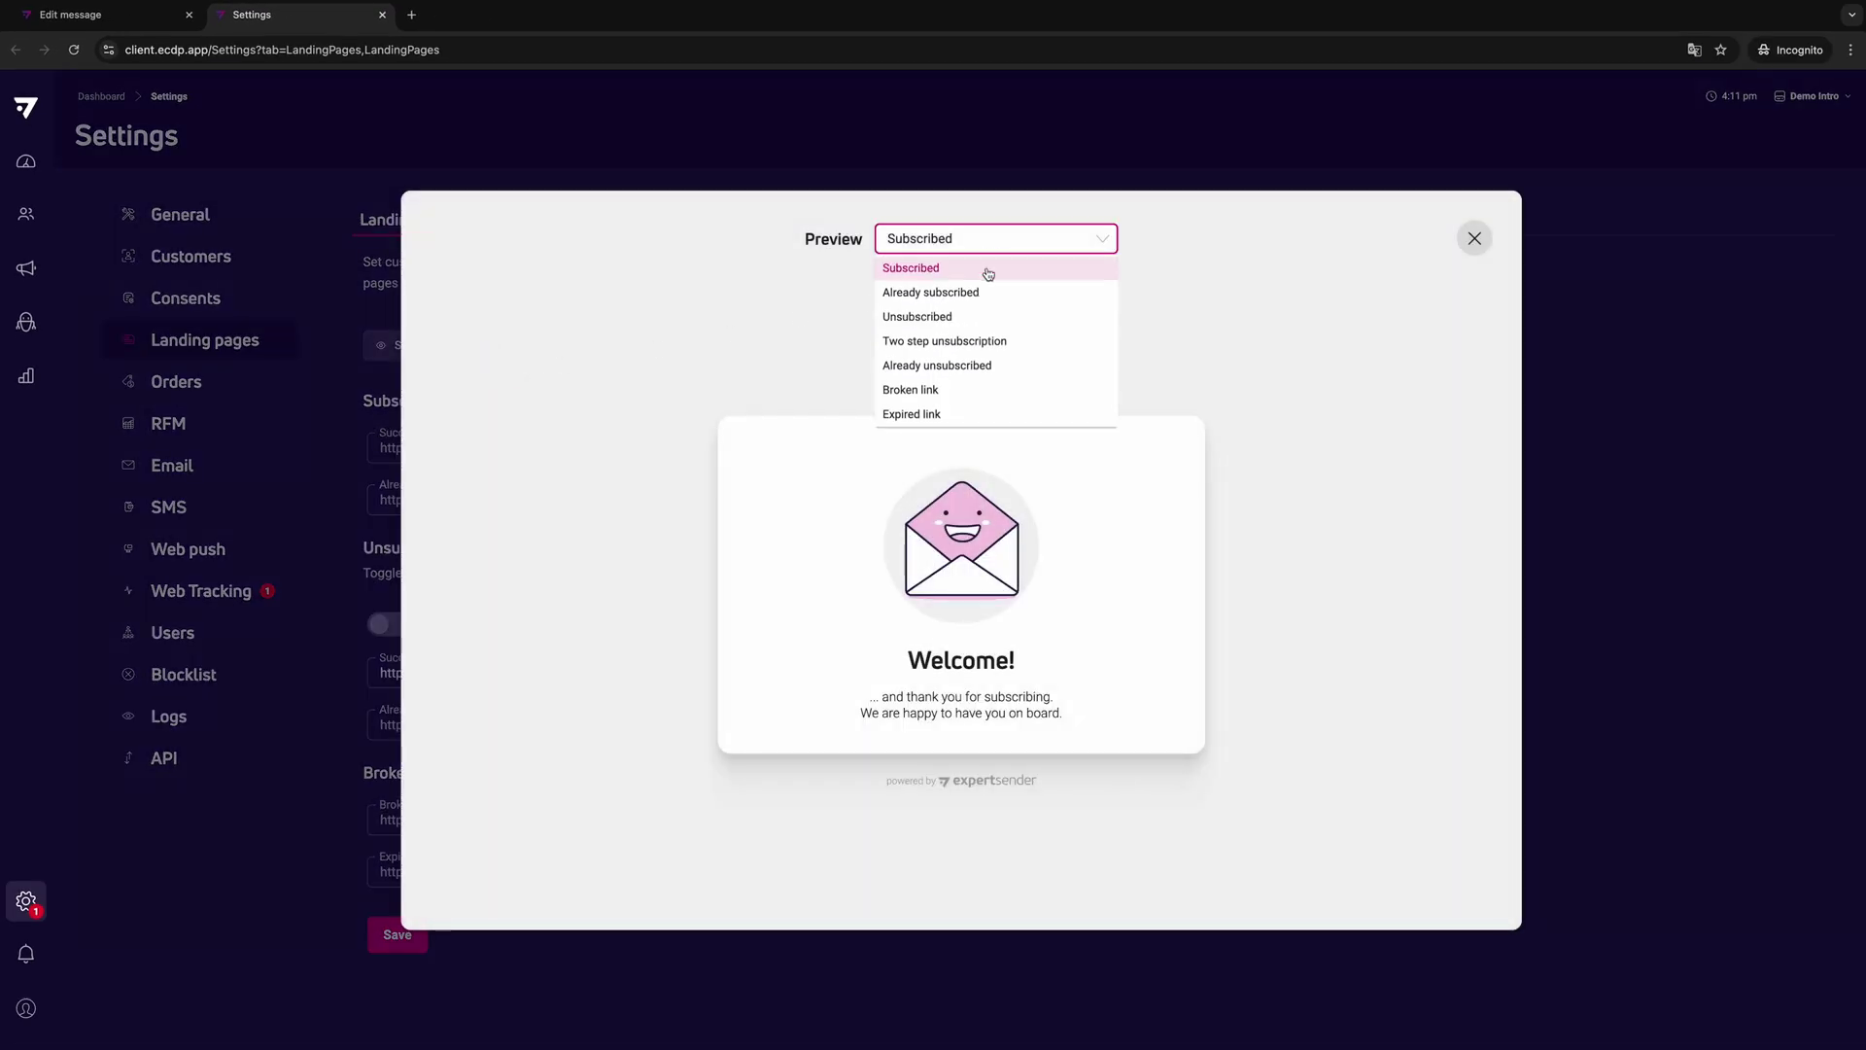
{"action": "left_click", "coordinate": [936, 319]}
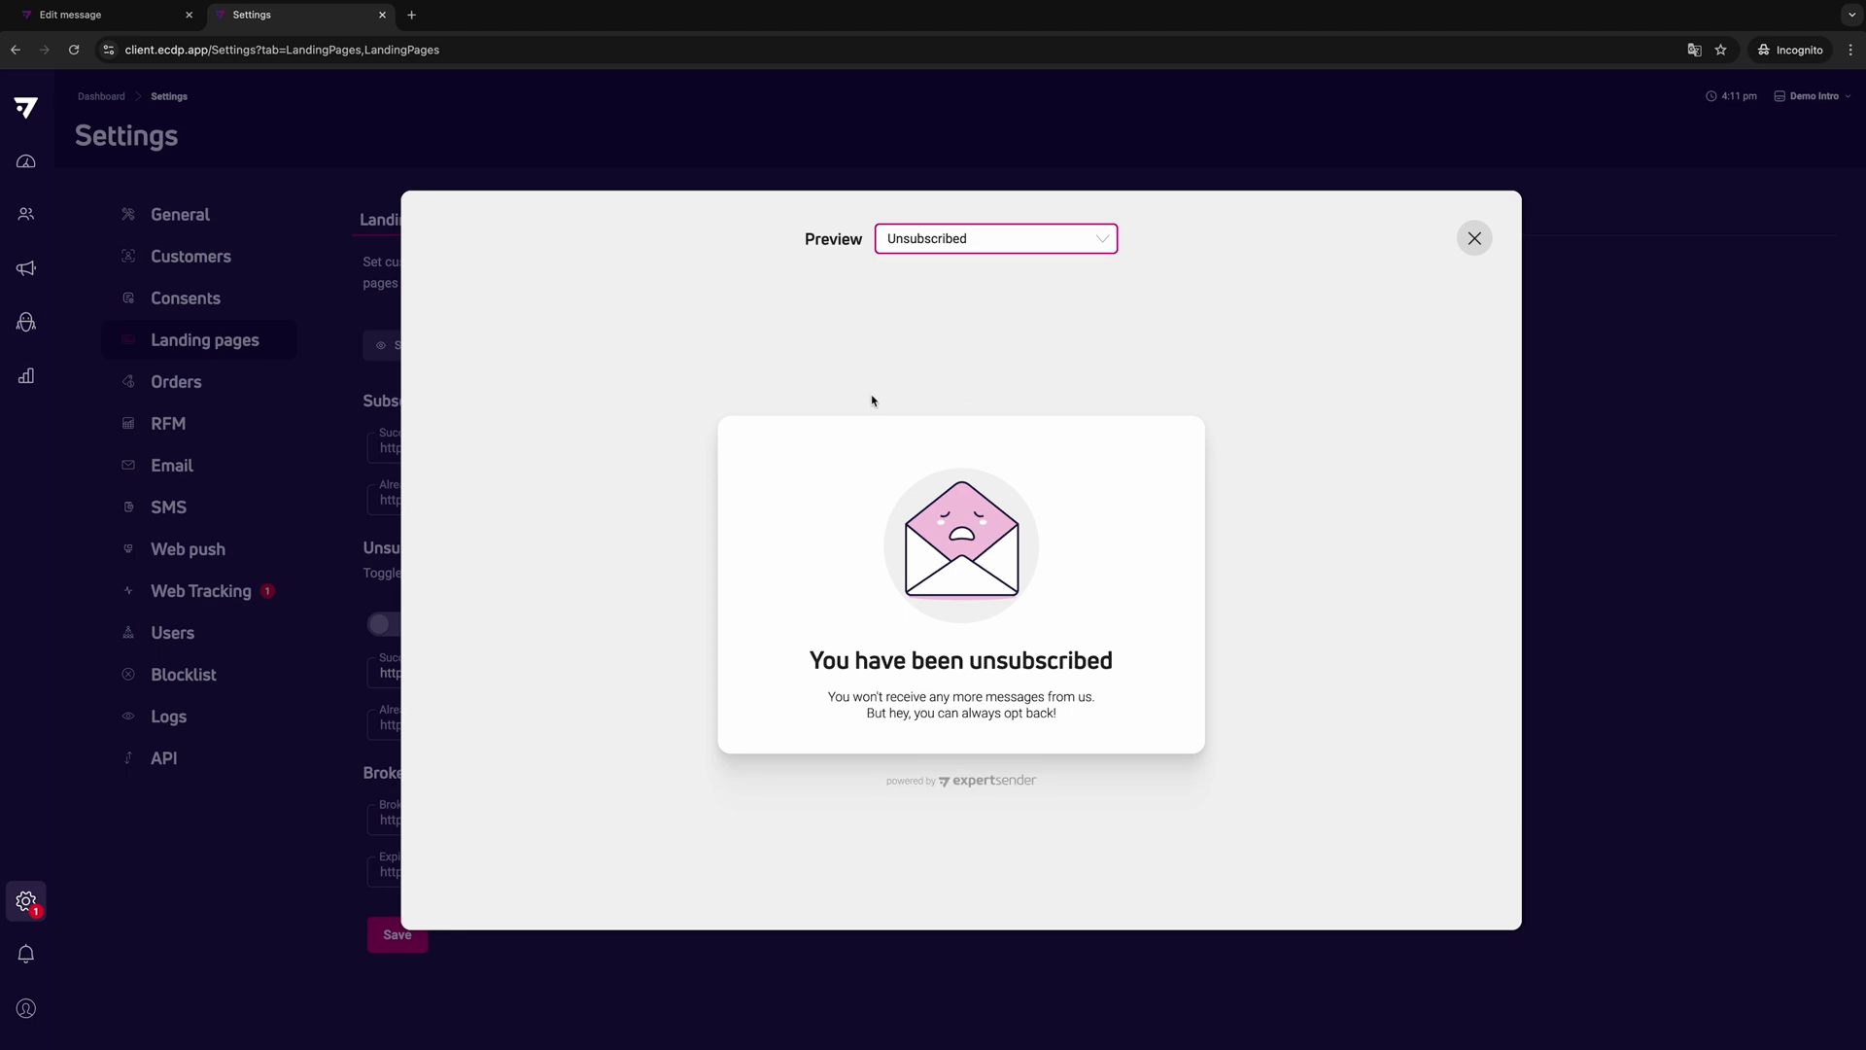
{"action": "left_click", "coordinate": [1474, 239]}
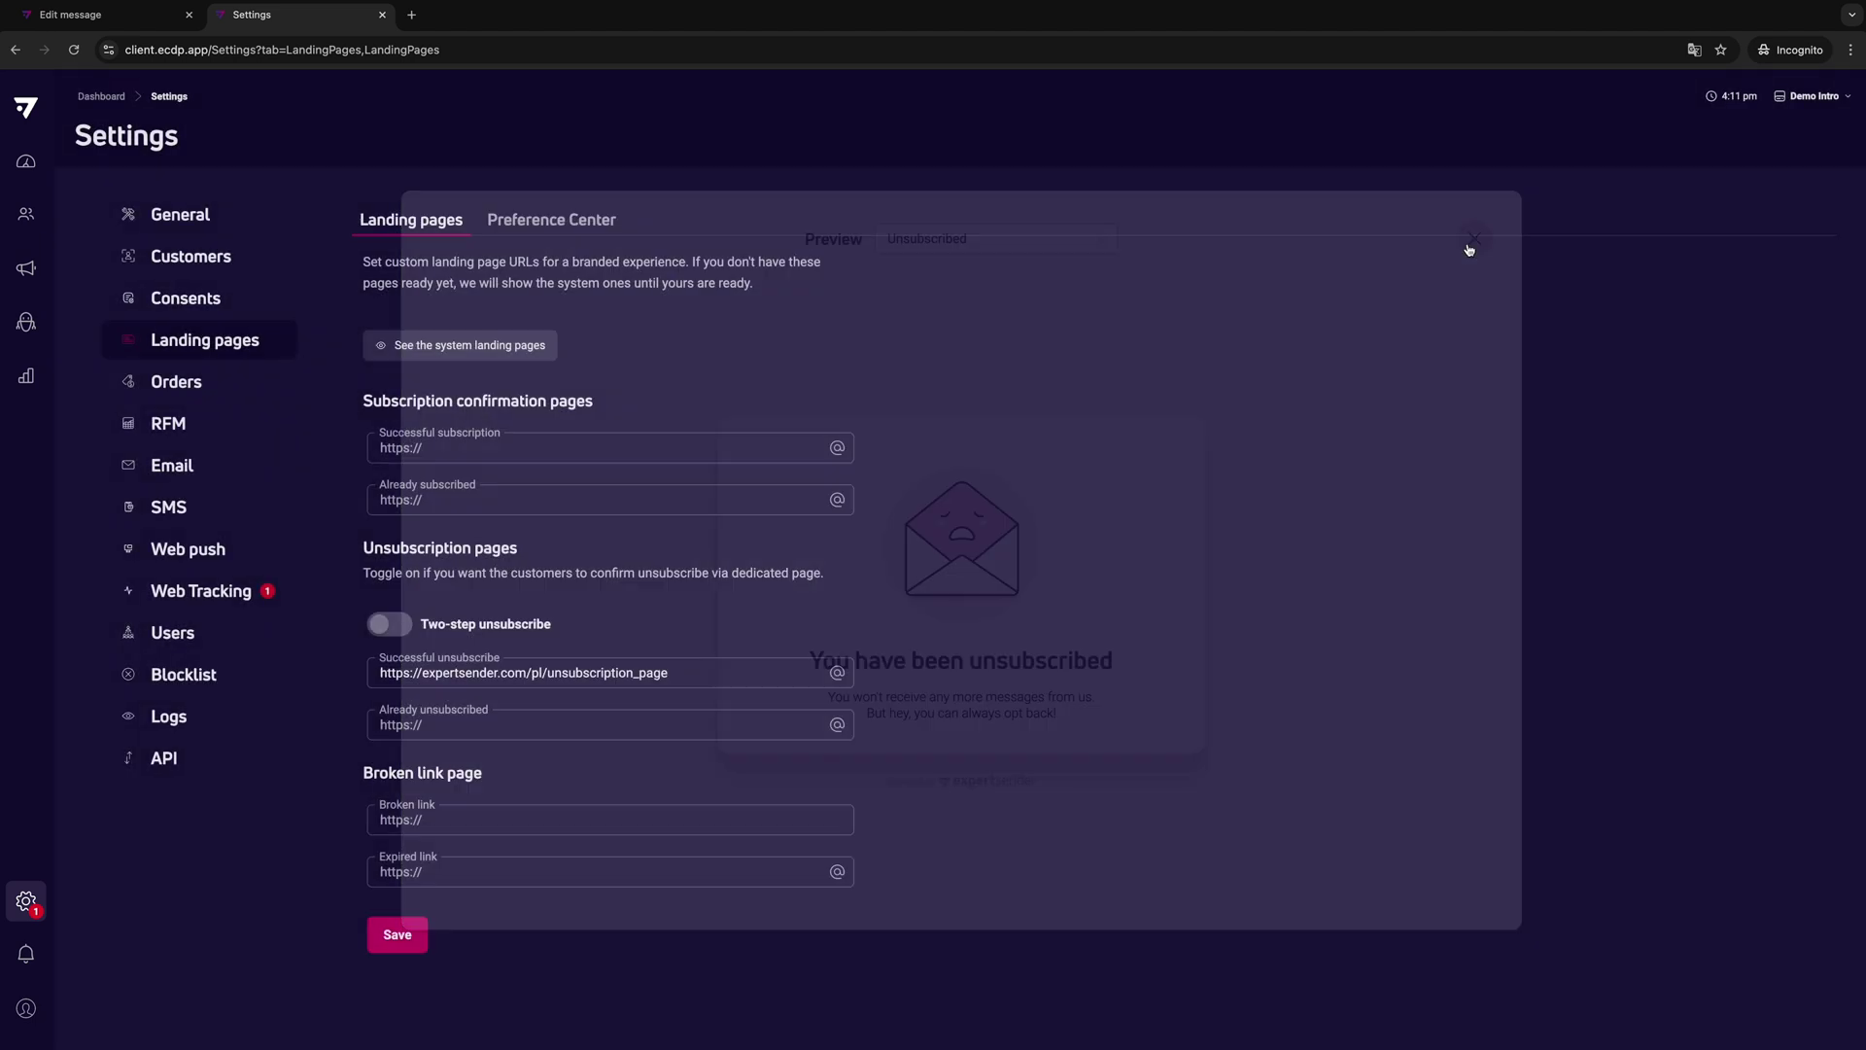
Open draft email 632 in the content editor
{"action": "mouse_move", "coordinate": [32, 267]}
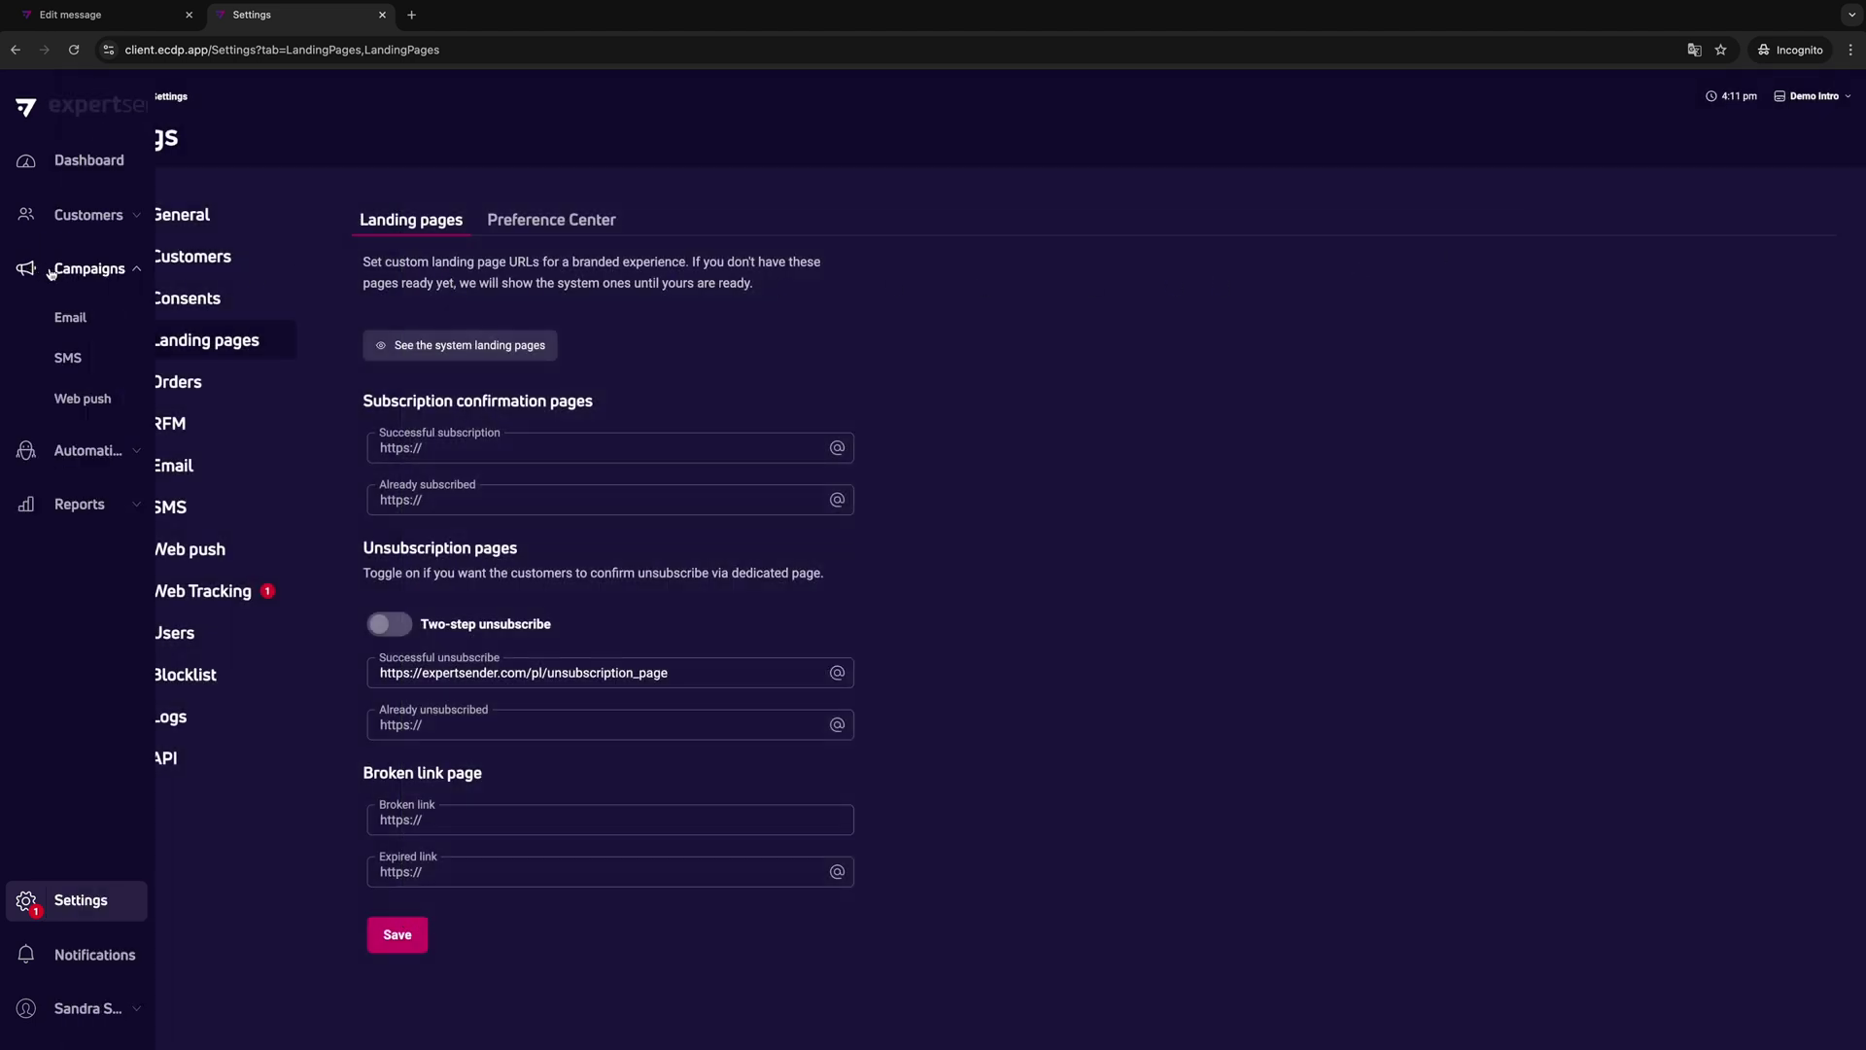
{"action": "left_click", "coordinate": [67, 312]}
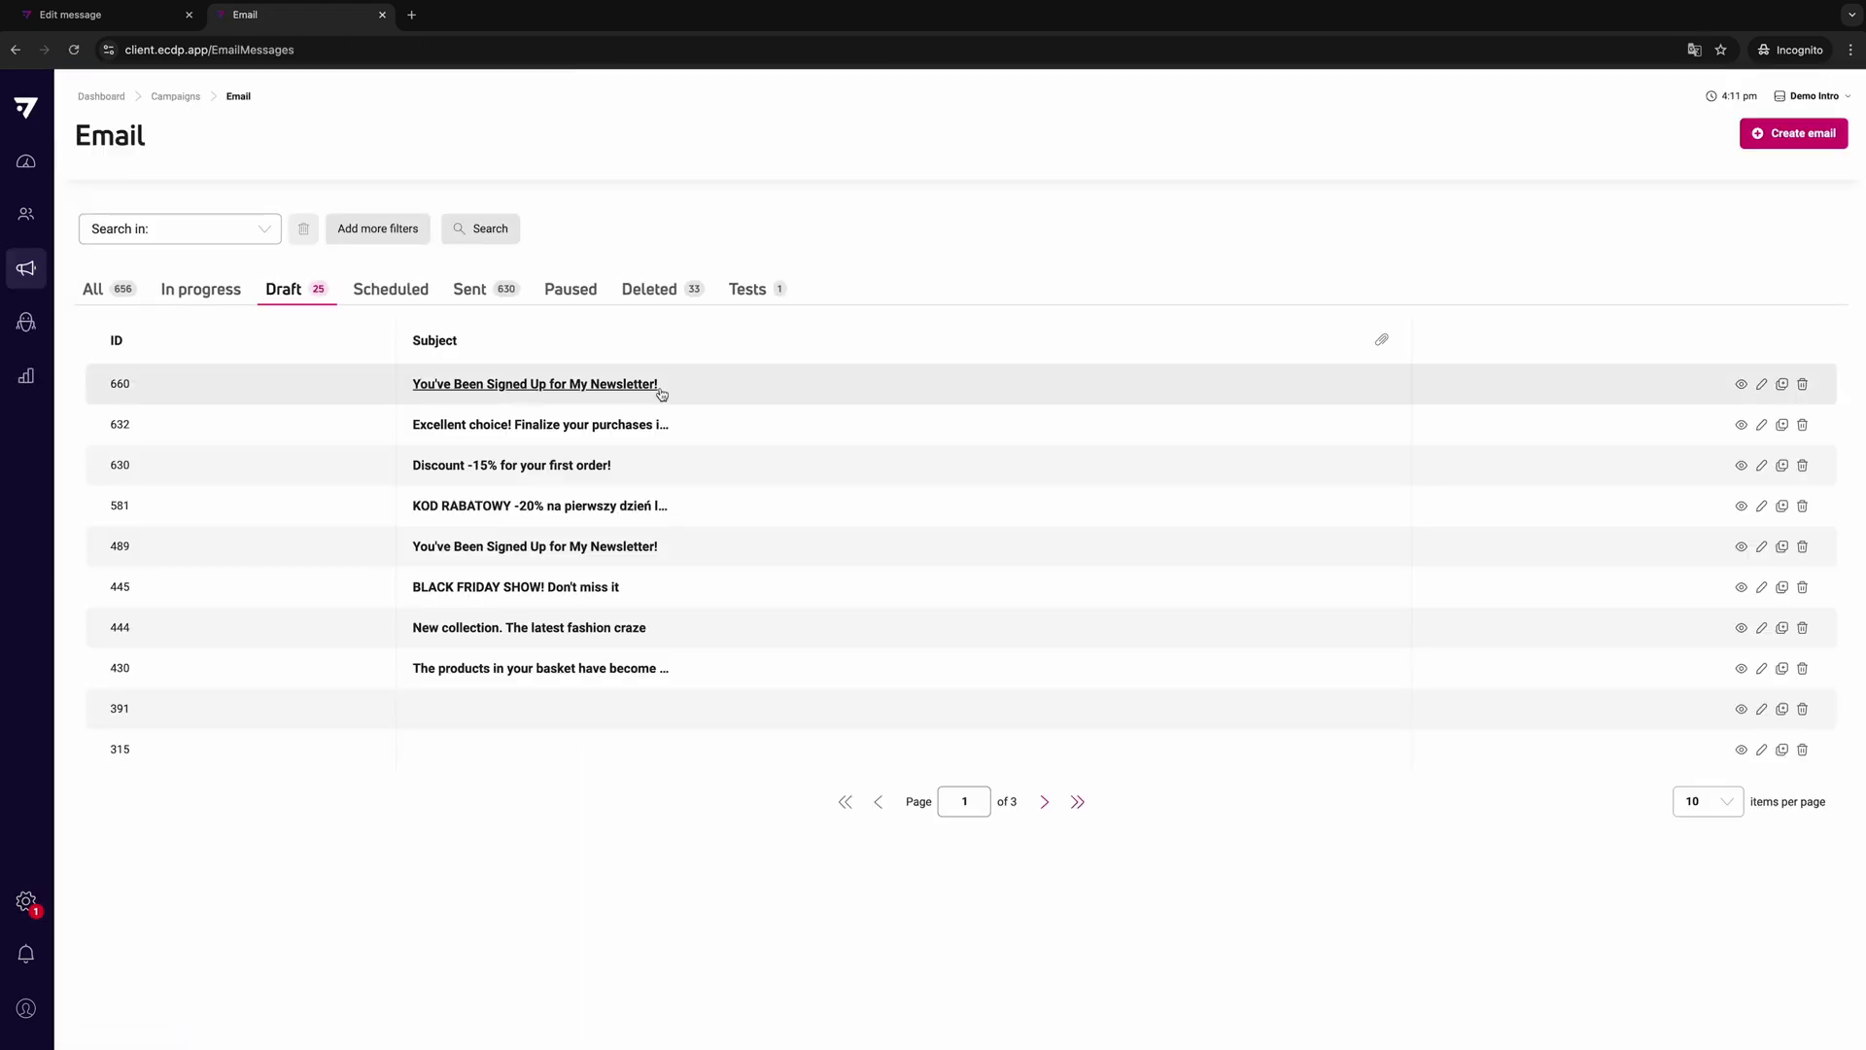
{"action": "left_click", "coordinate": [1765, 430]}
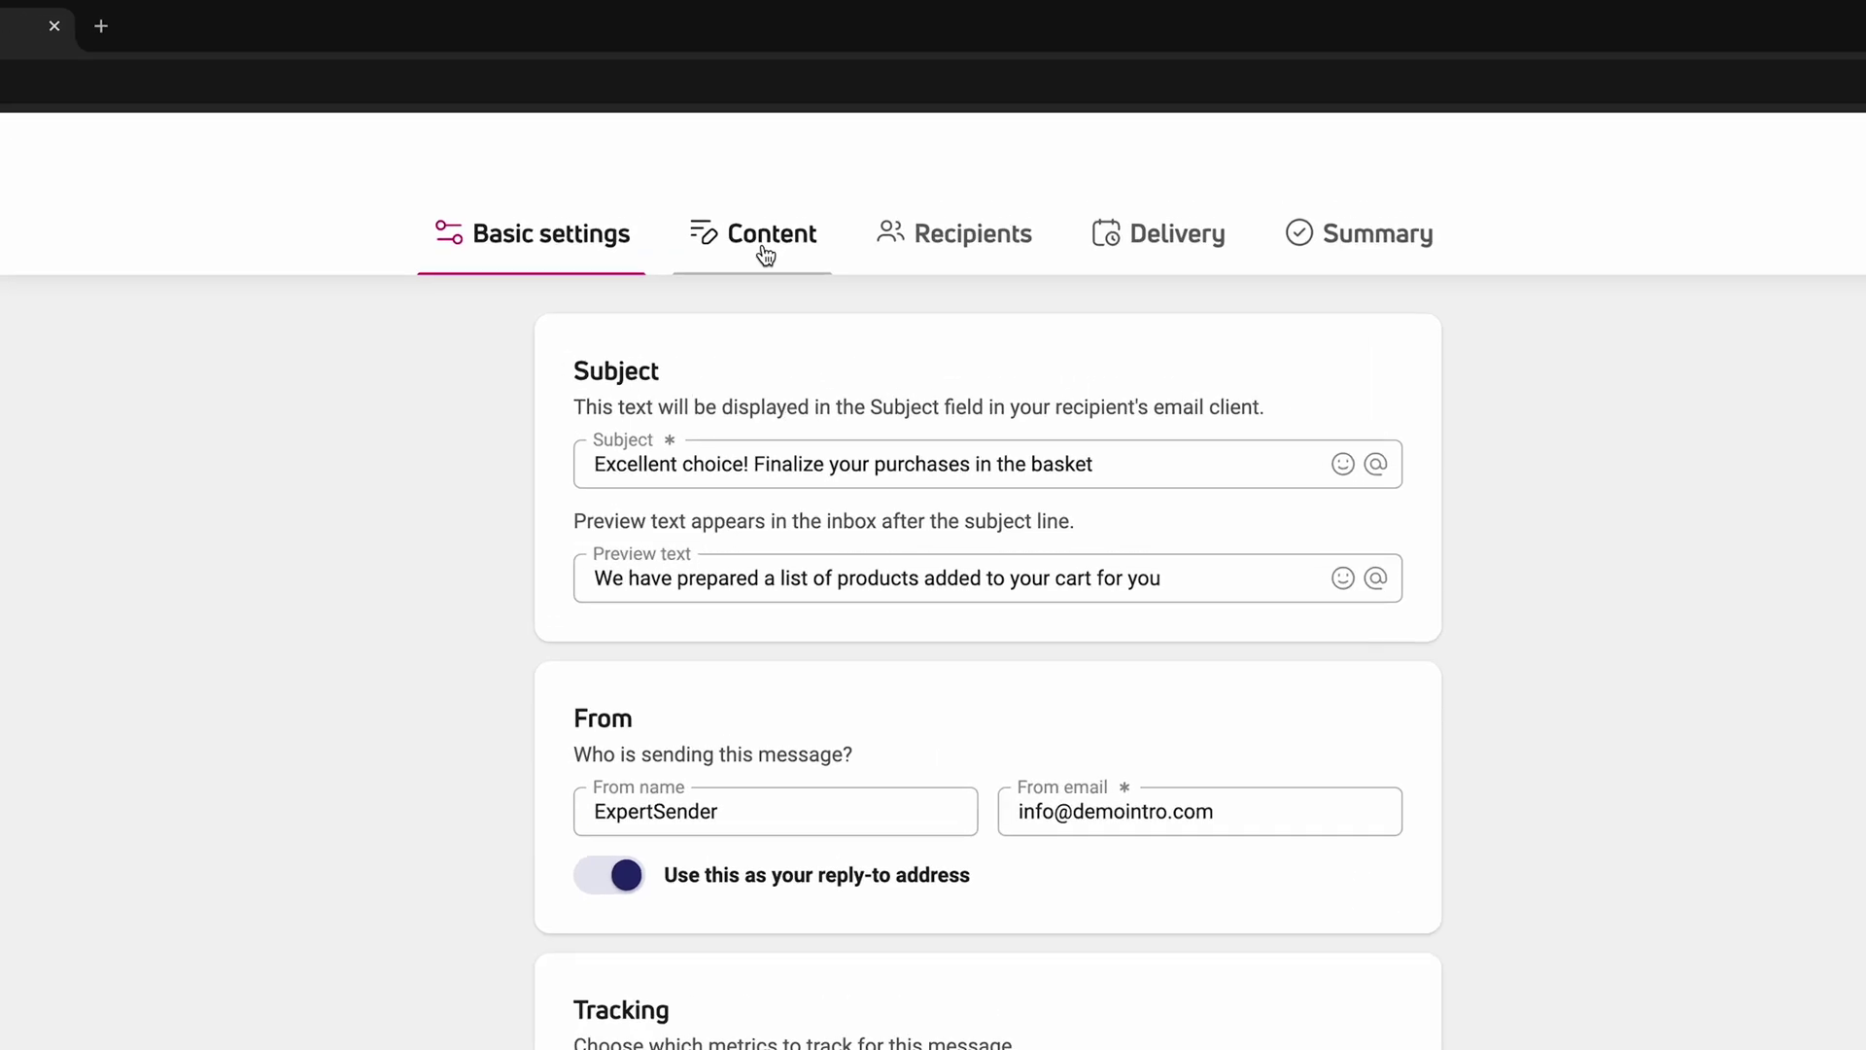
{"action": "left_click", "coordinate": [766, 255]}
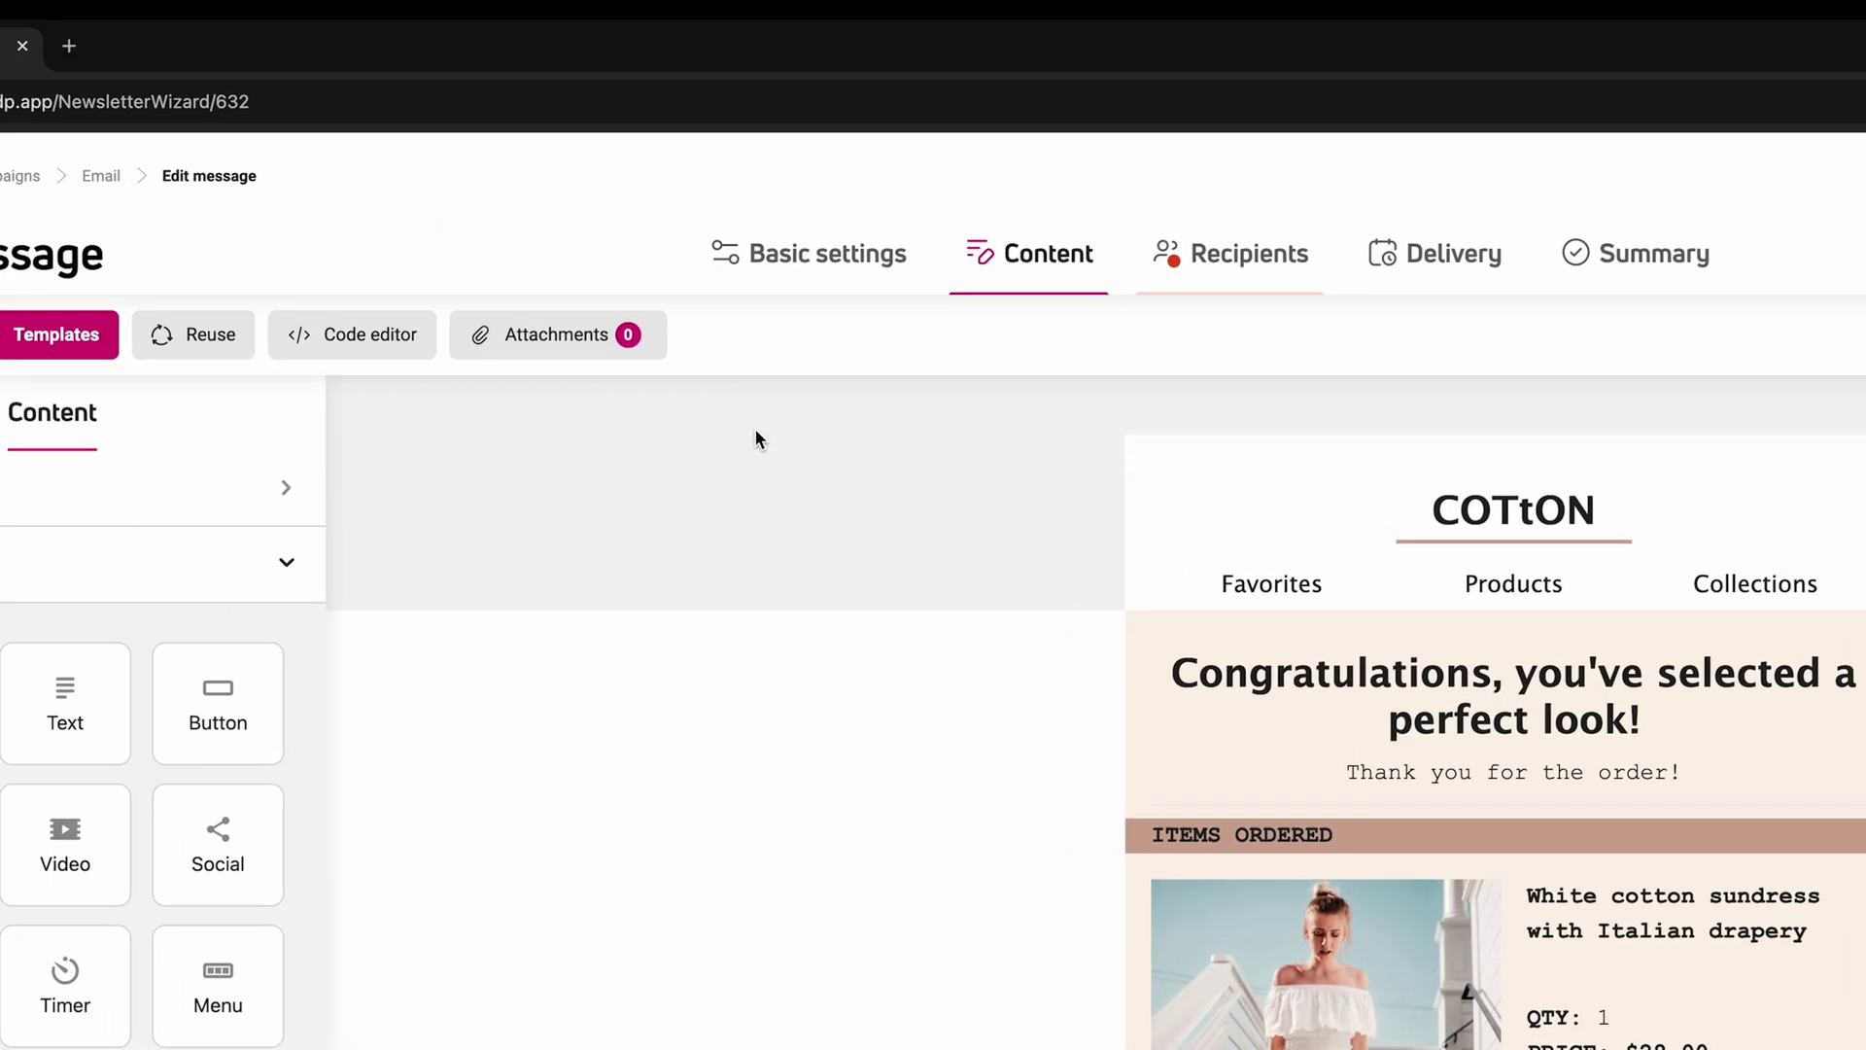
Add a structure row and a Text block beneath the email footer
{"action": "left_click", "coordinate": [212, 475]}
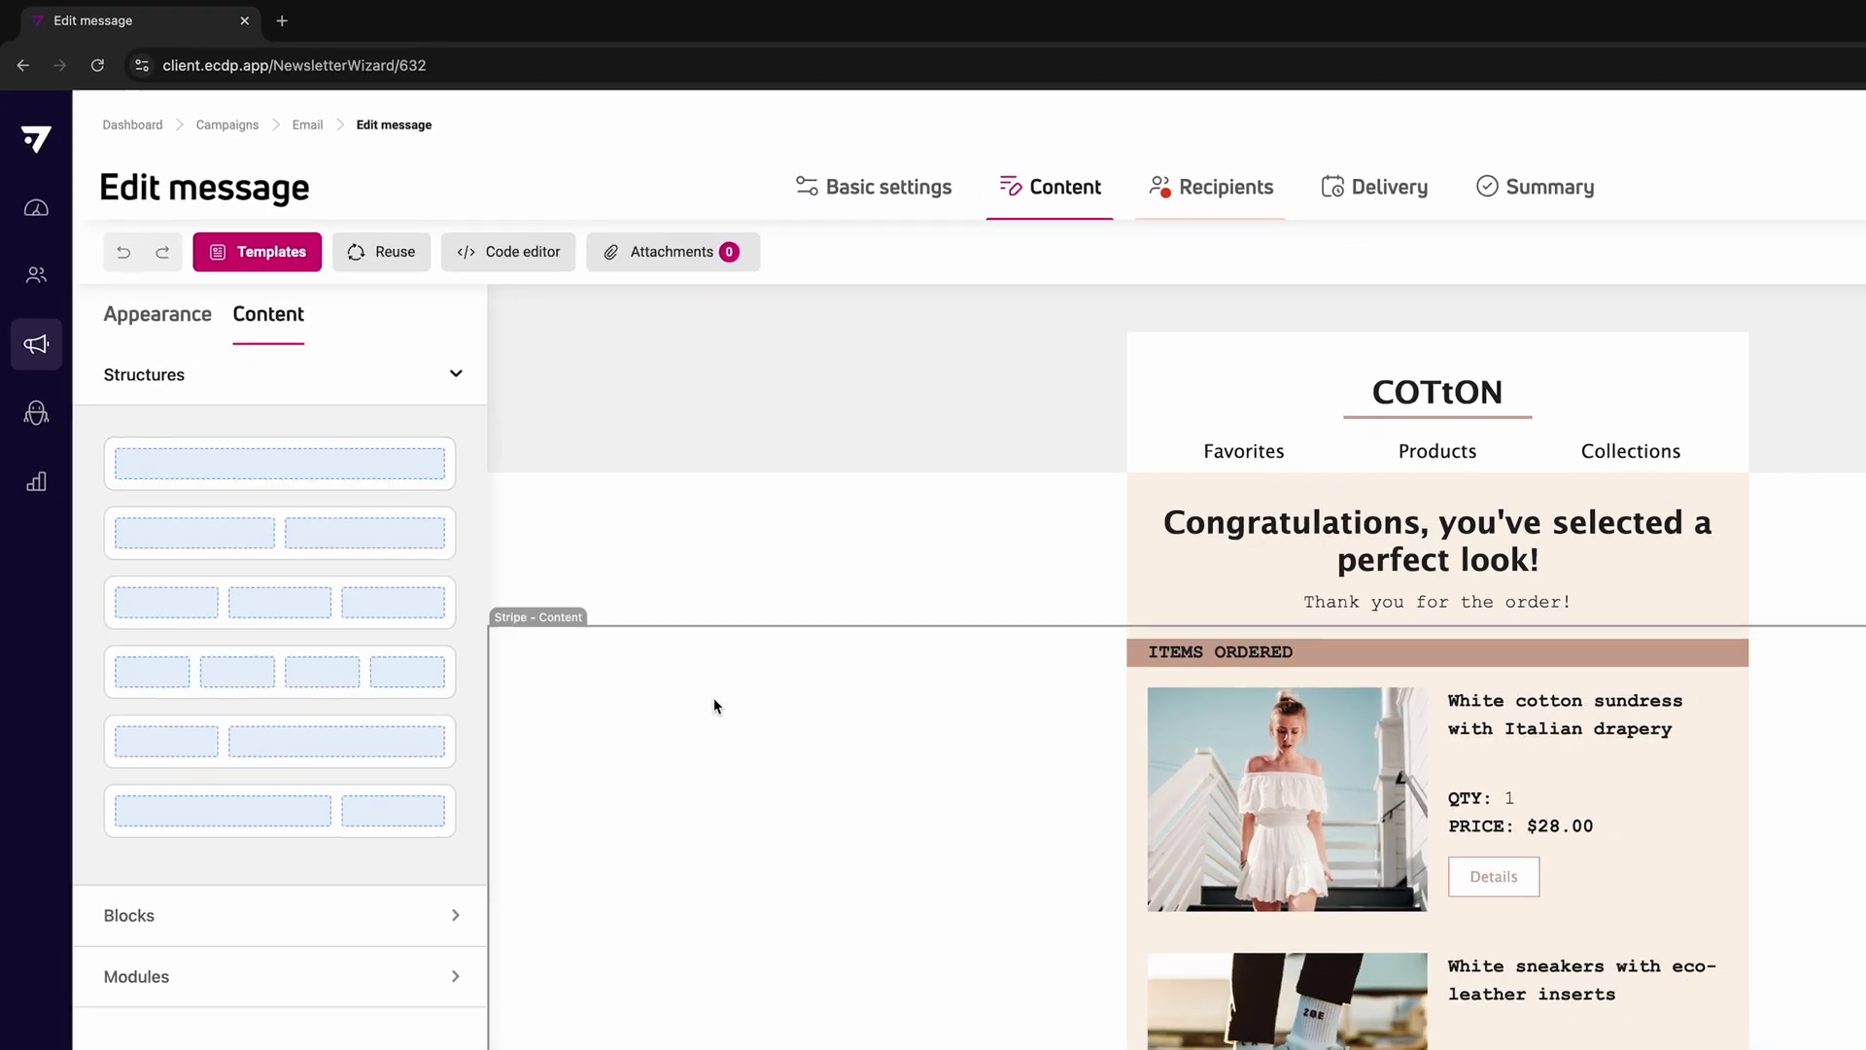
{"action": "scroll", "coordinate": [895, 716], "scroll_direction": "down", "scroll_amount": 7}
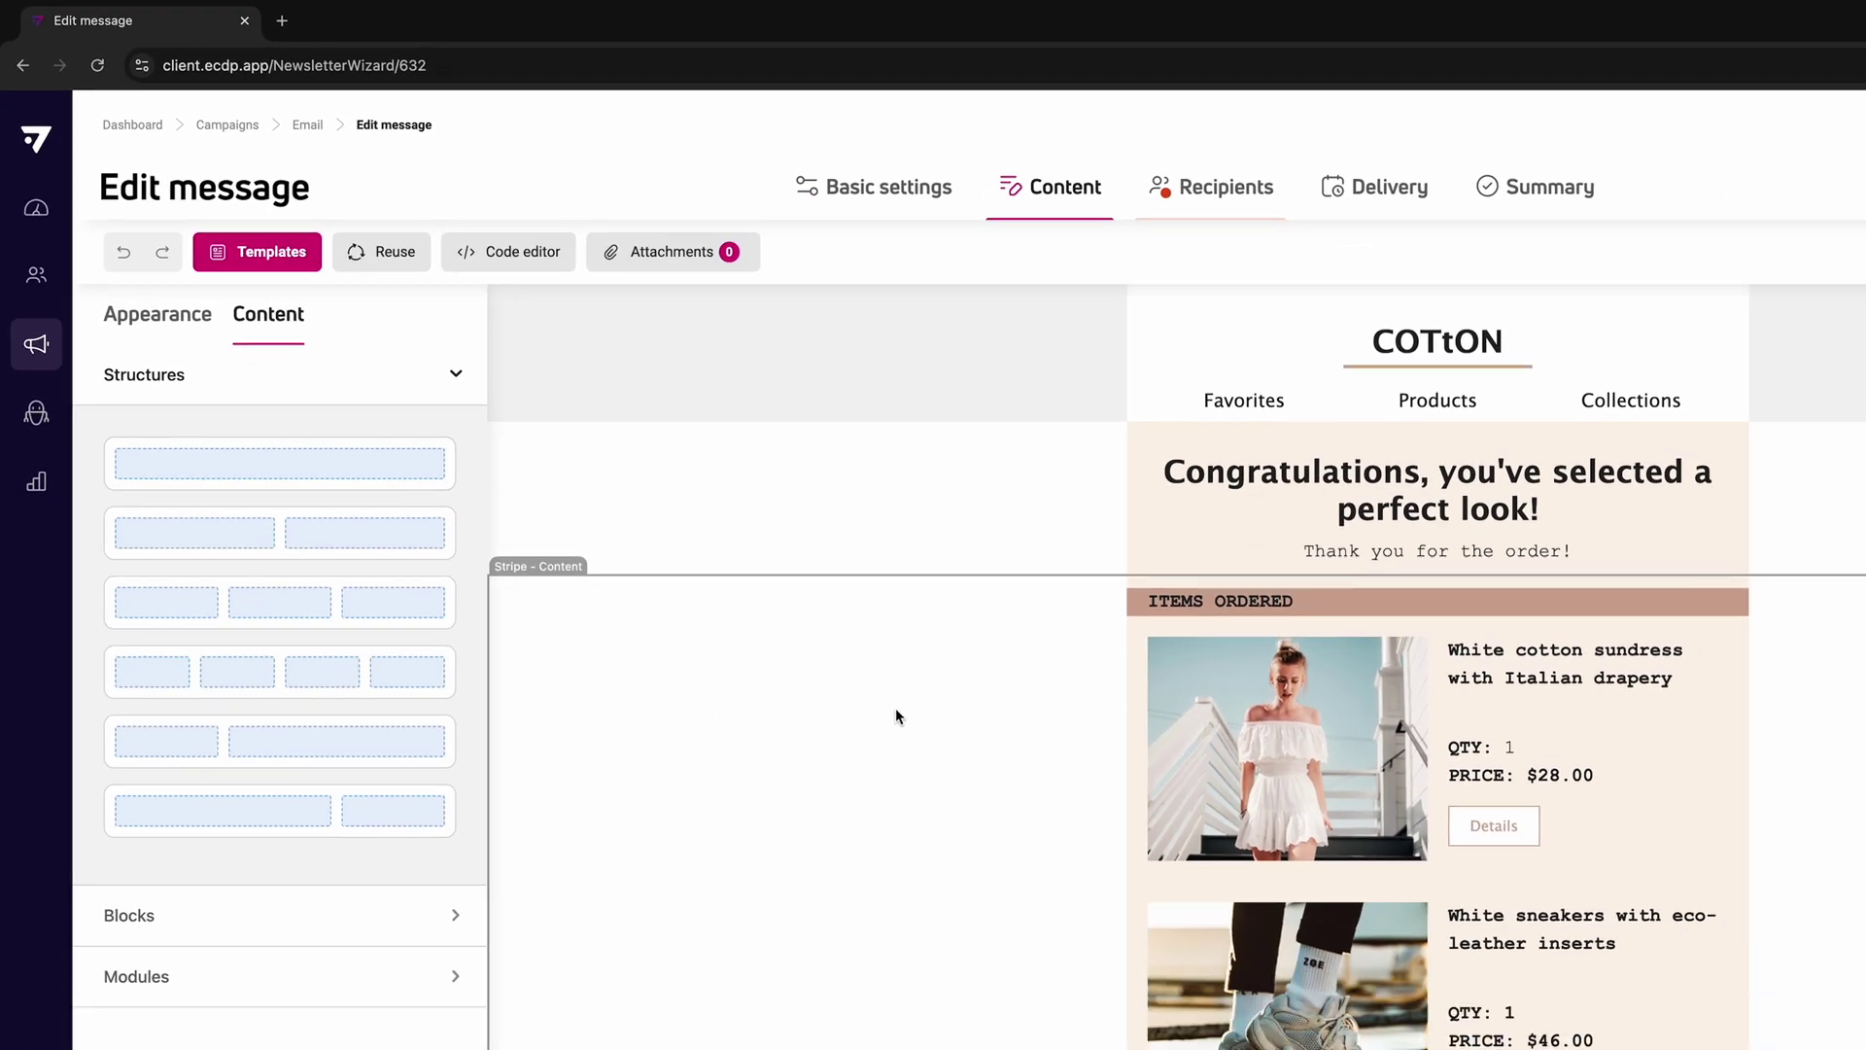
{"action": "left_click_drag", "start_coordinate": [300, 463], "coordinate": [1429, 1049]}
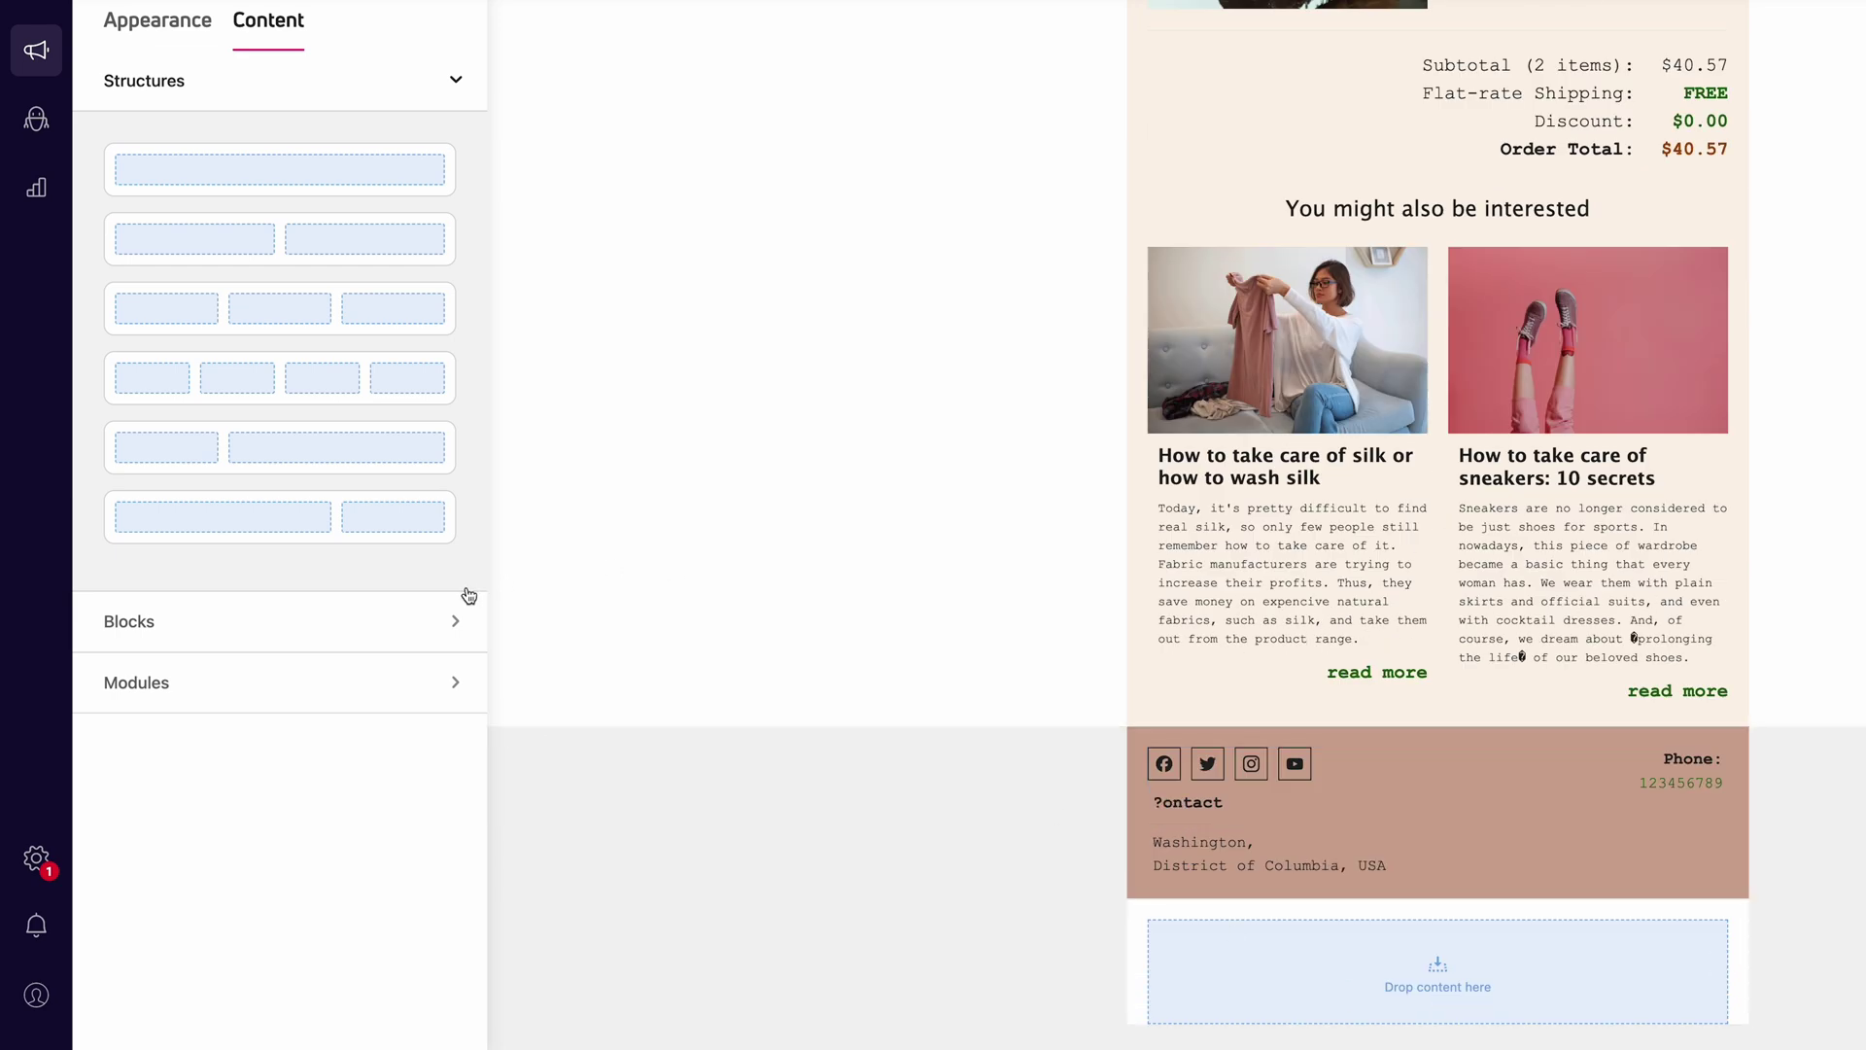
{"action": "left_click", "coordinate": [416, 623]}
{"action": "left_click_drag", "start_coordinate": [324, 288], "coordinate": [1398, 954]}
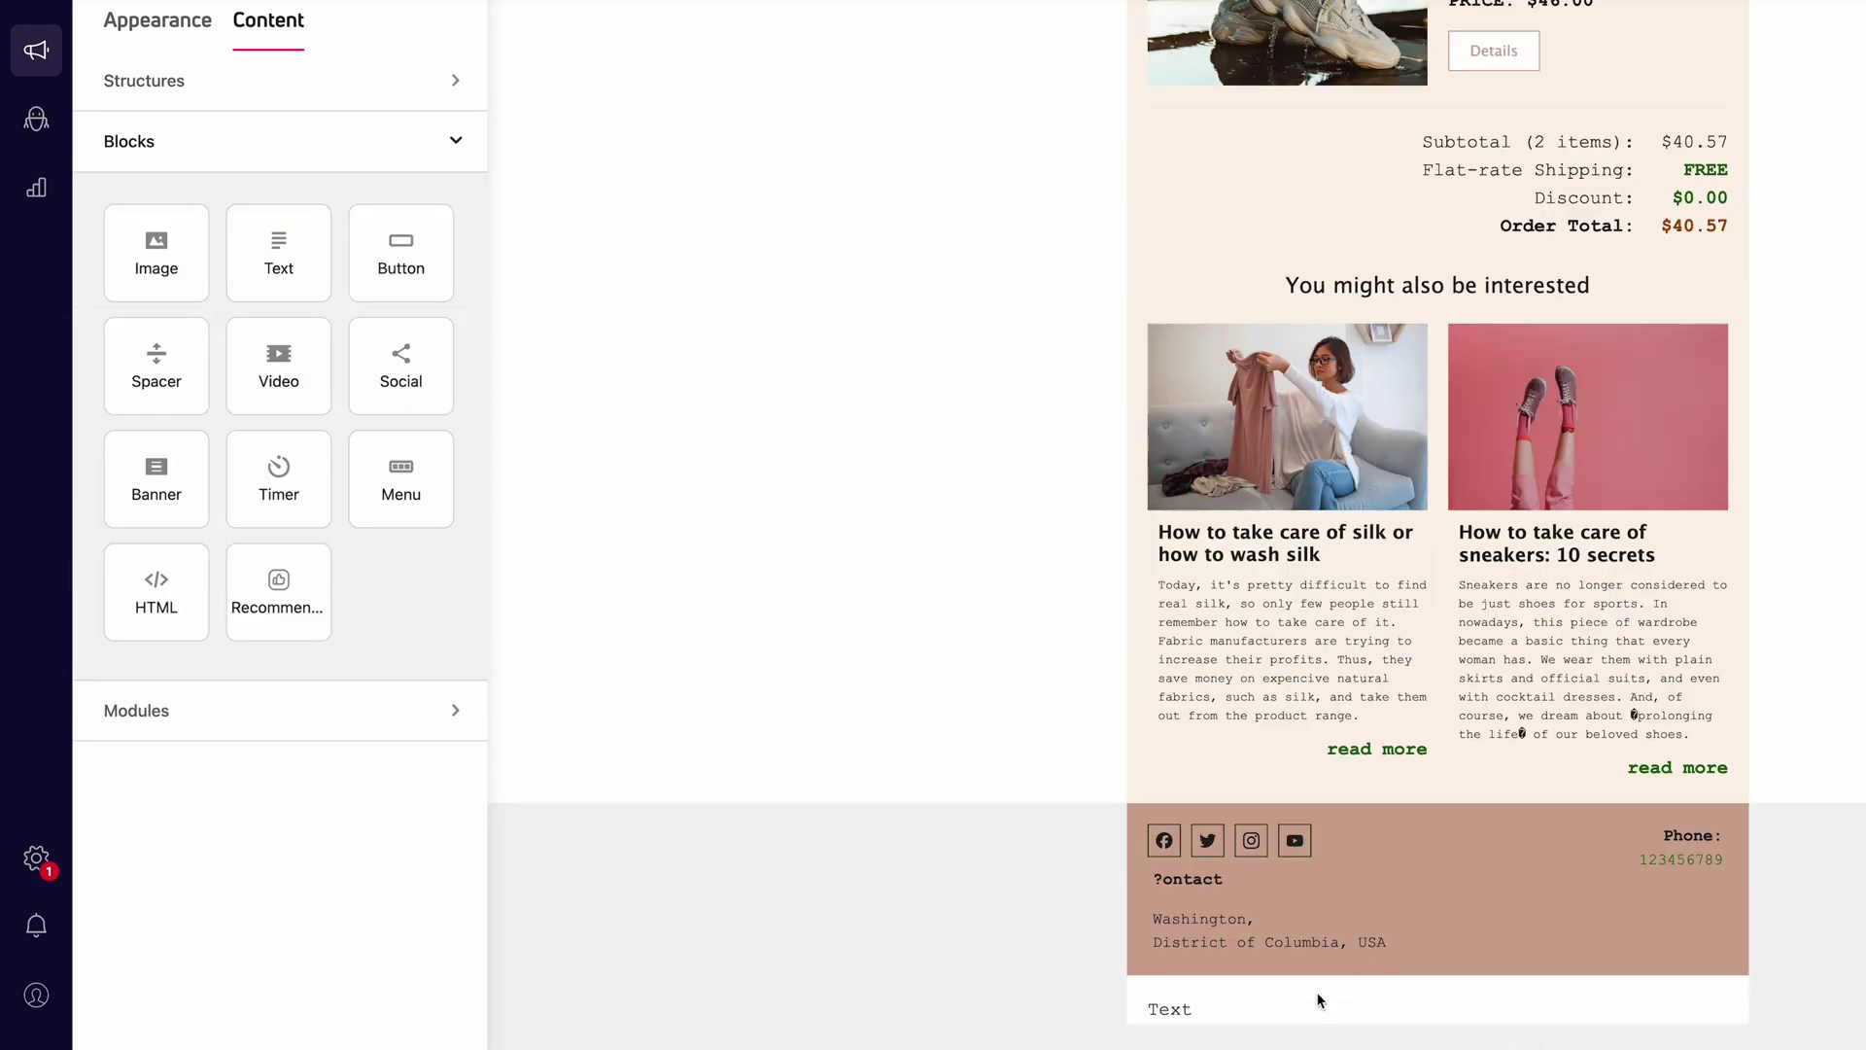
Paste 'Don't want to receive messages? Click unsubscribe' into the new text block
{"action": "double_click", "coordinate": [1242, 1012]}
{"action": "key", "text": "ctrl+v"}
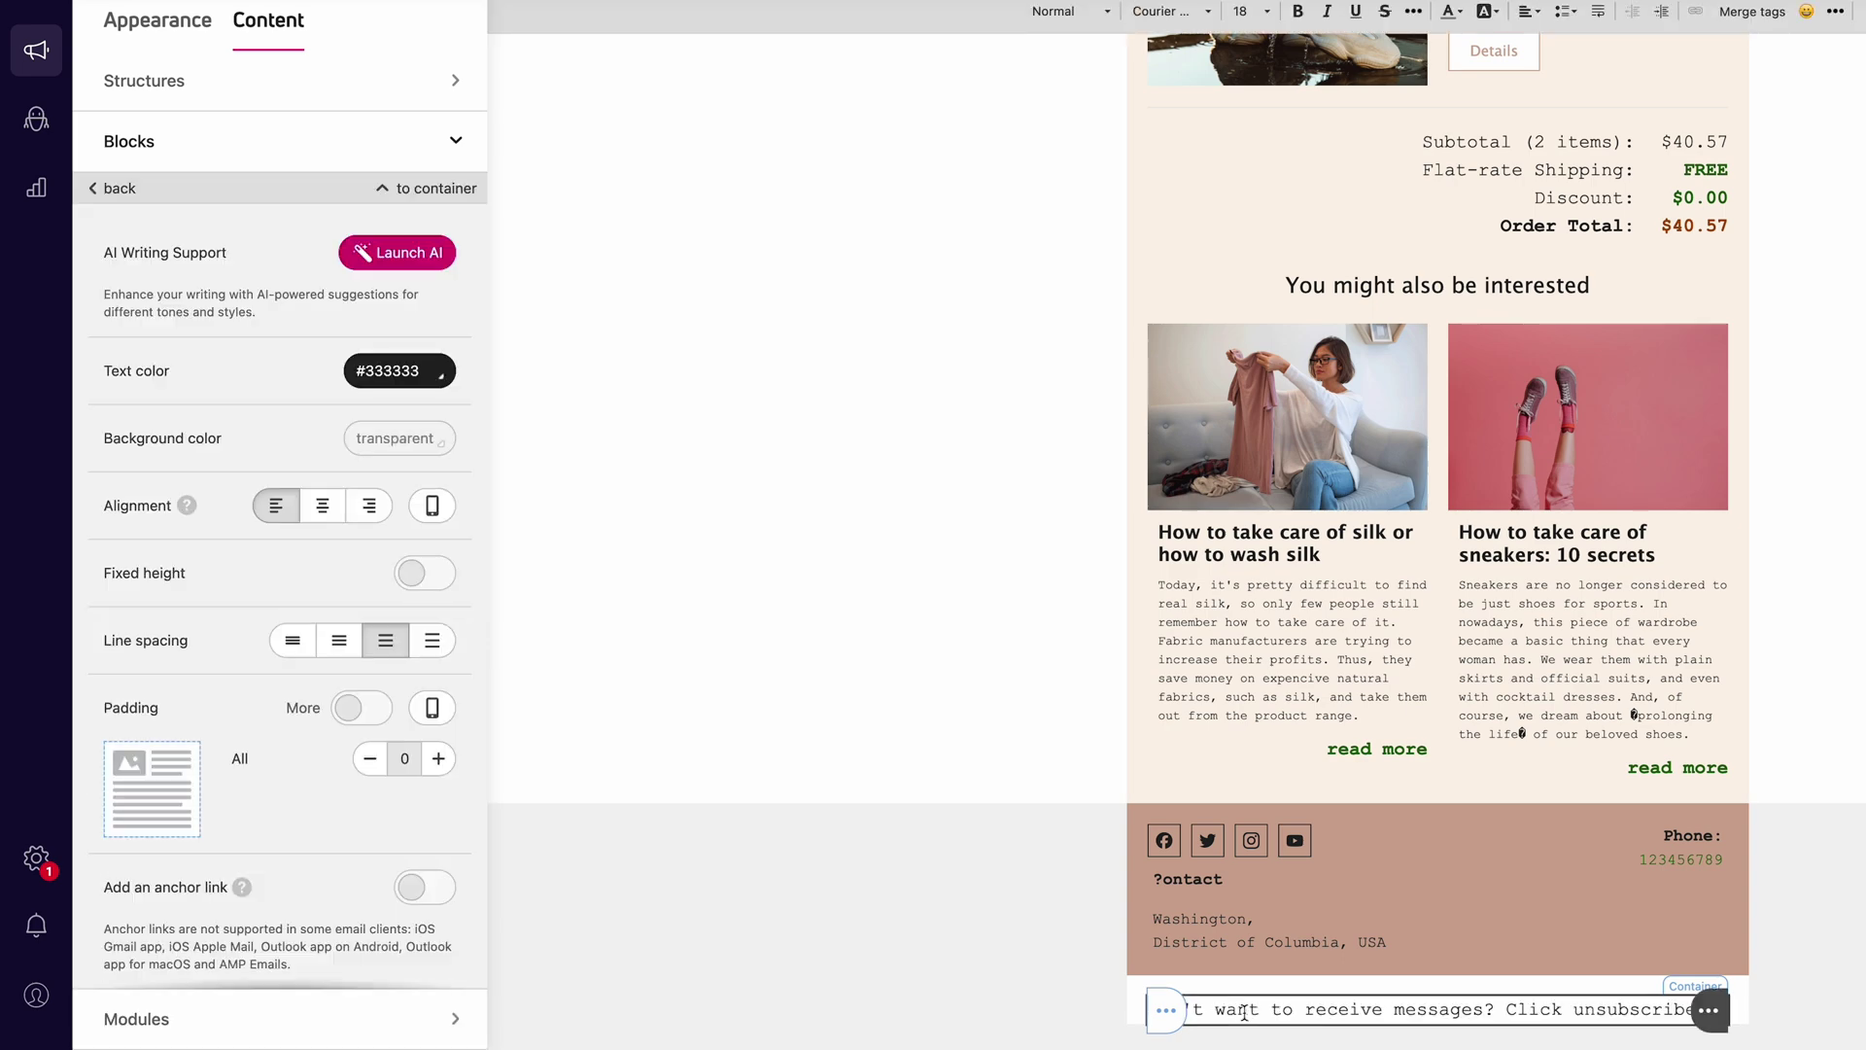
{"action": "left_click_drag", "start_coordinate": [1575, 1011], "coordinate": [1706, 1013]}
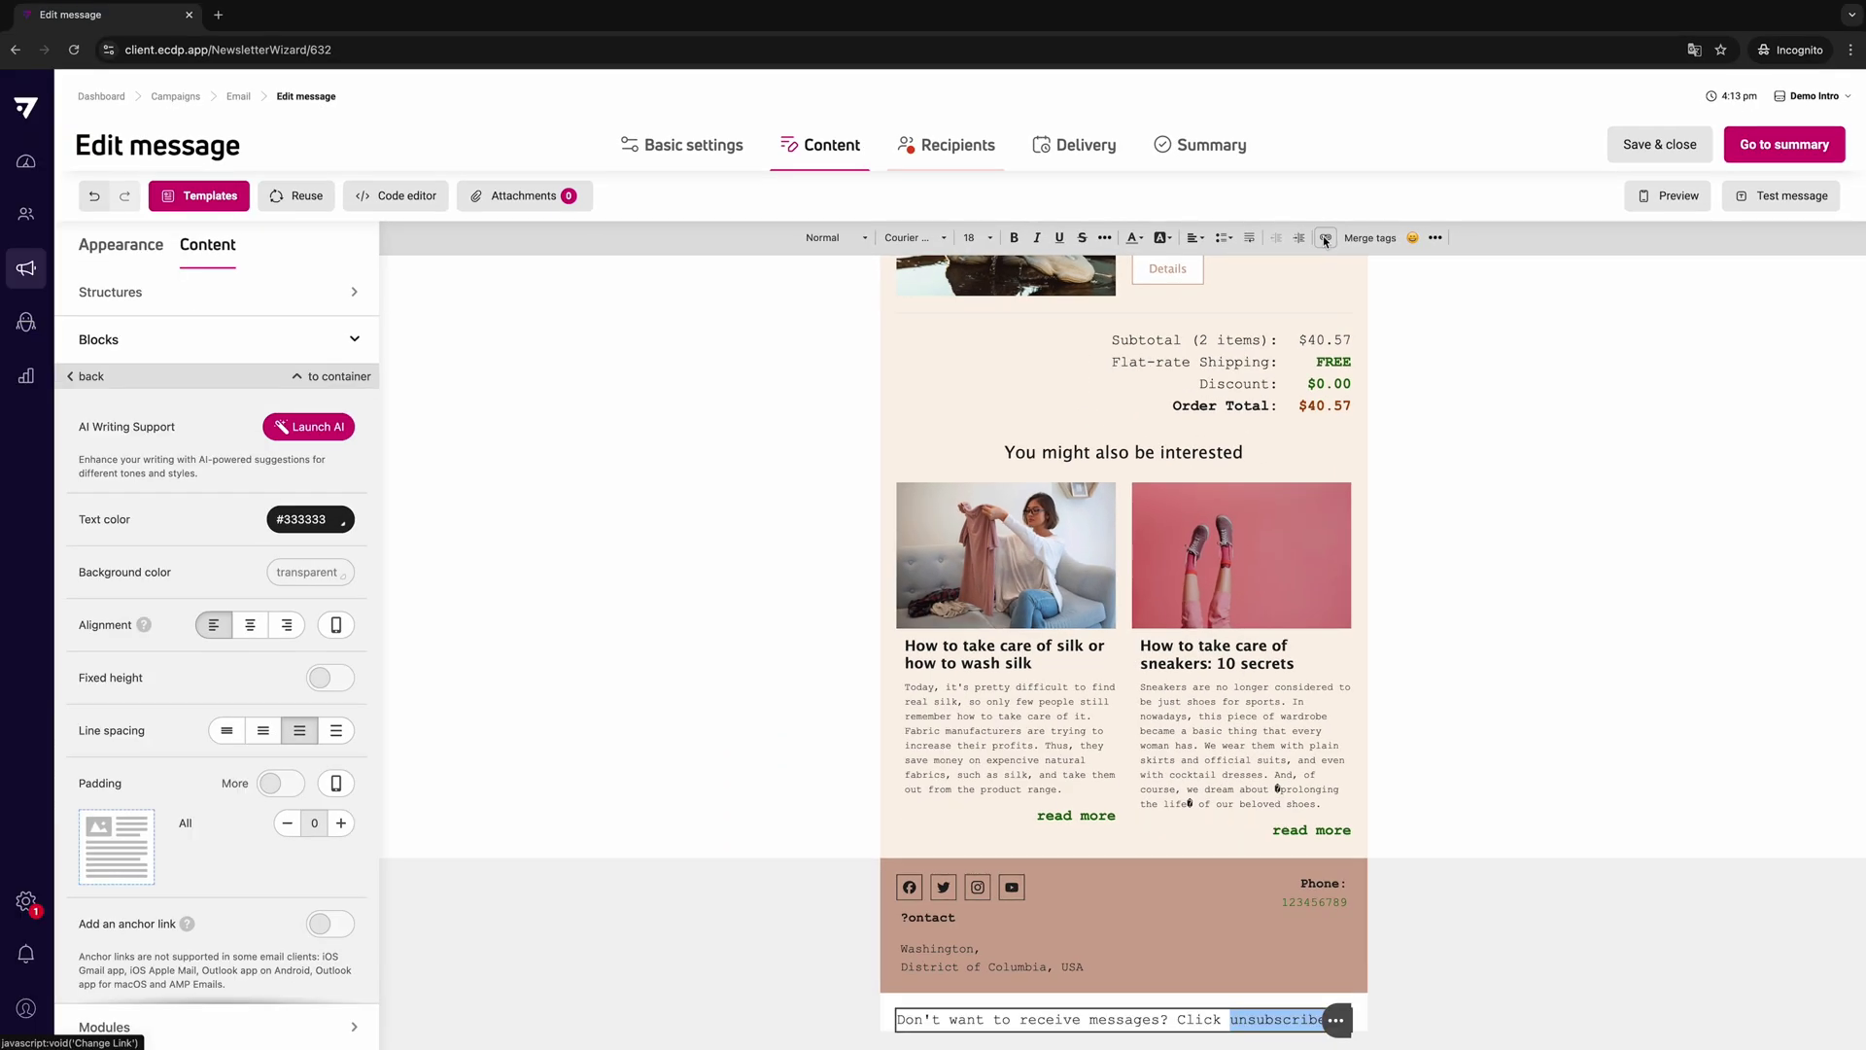
Link the word 'unsubscribe' to the Unsubscribe link with link colour #cc0000
{"action": "left_click", "coordinate": [1324, 239]}
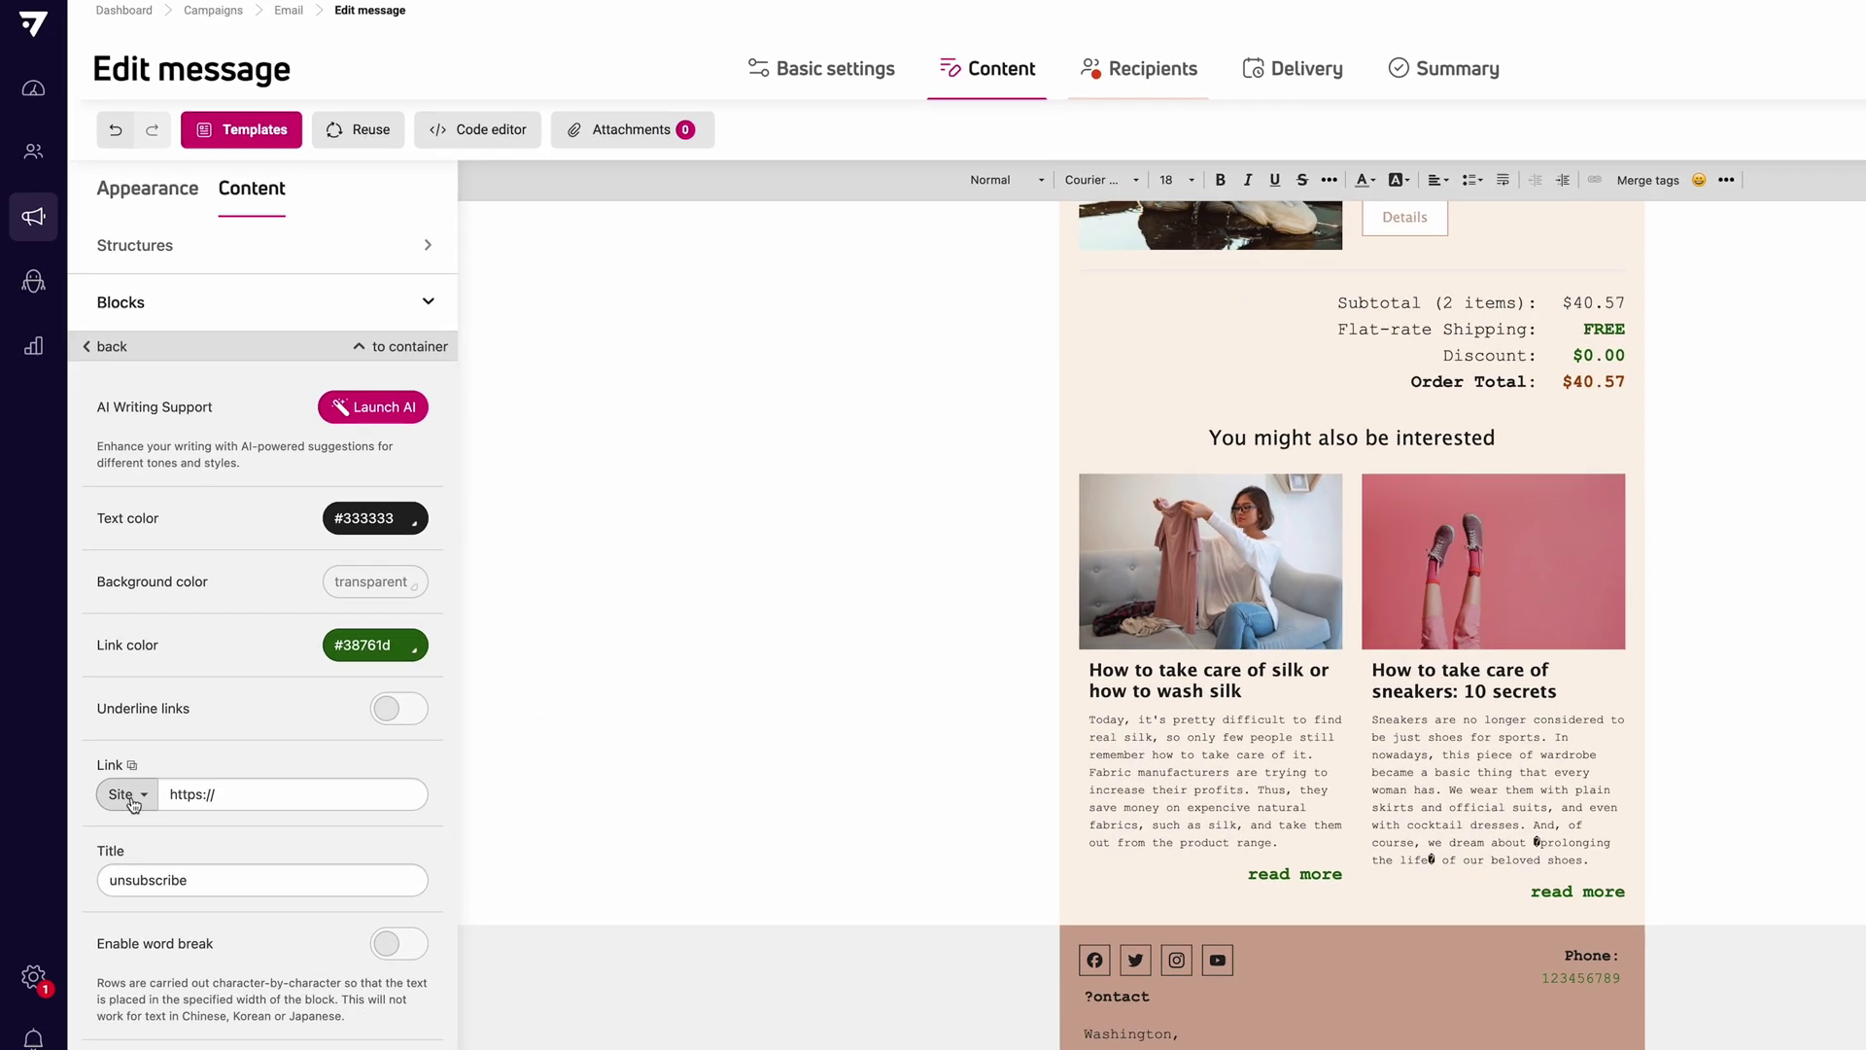
{"action": "left_click", "coordinate": [127, 794]}
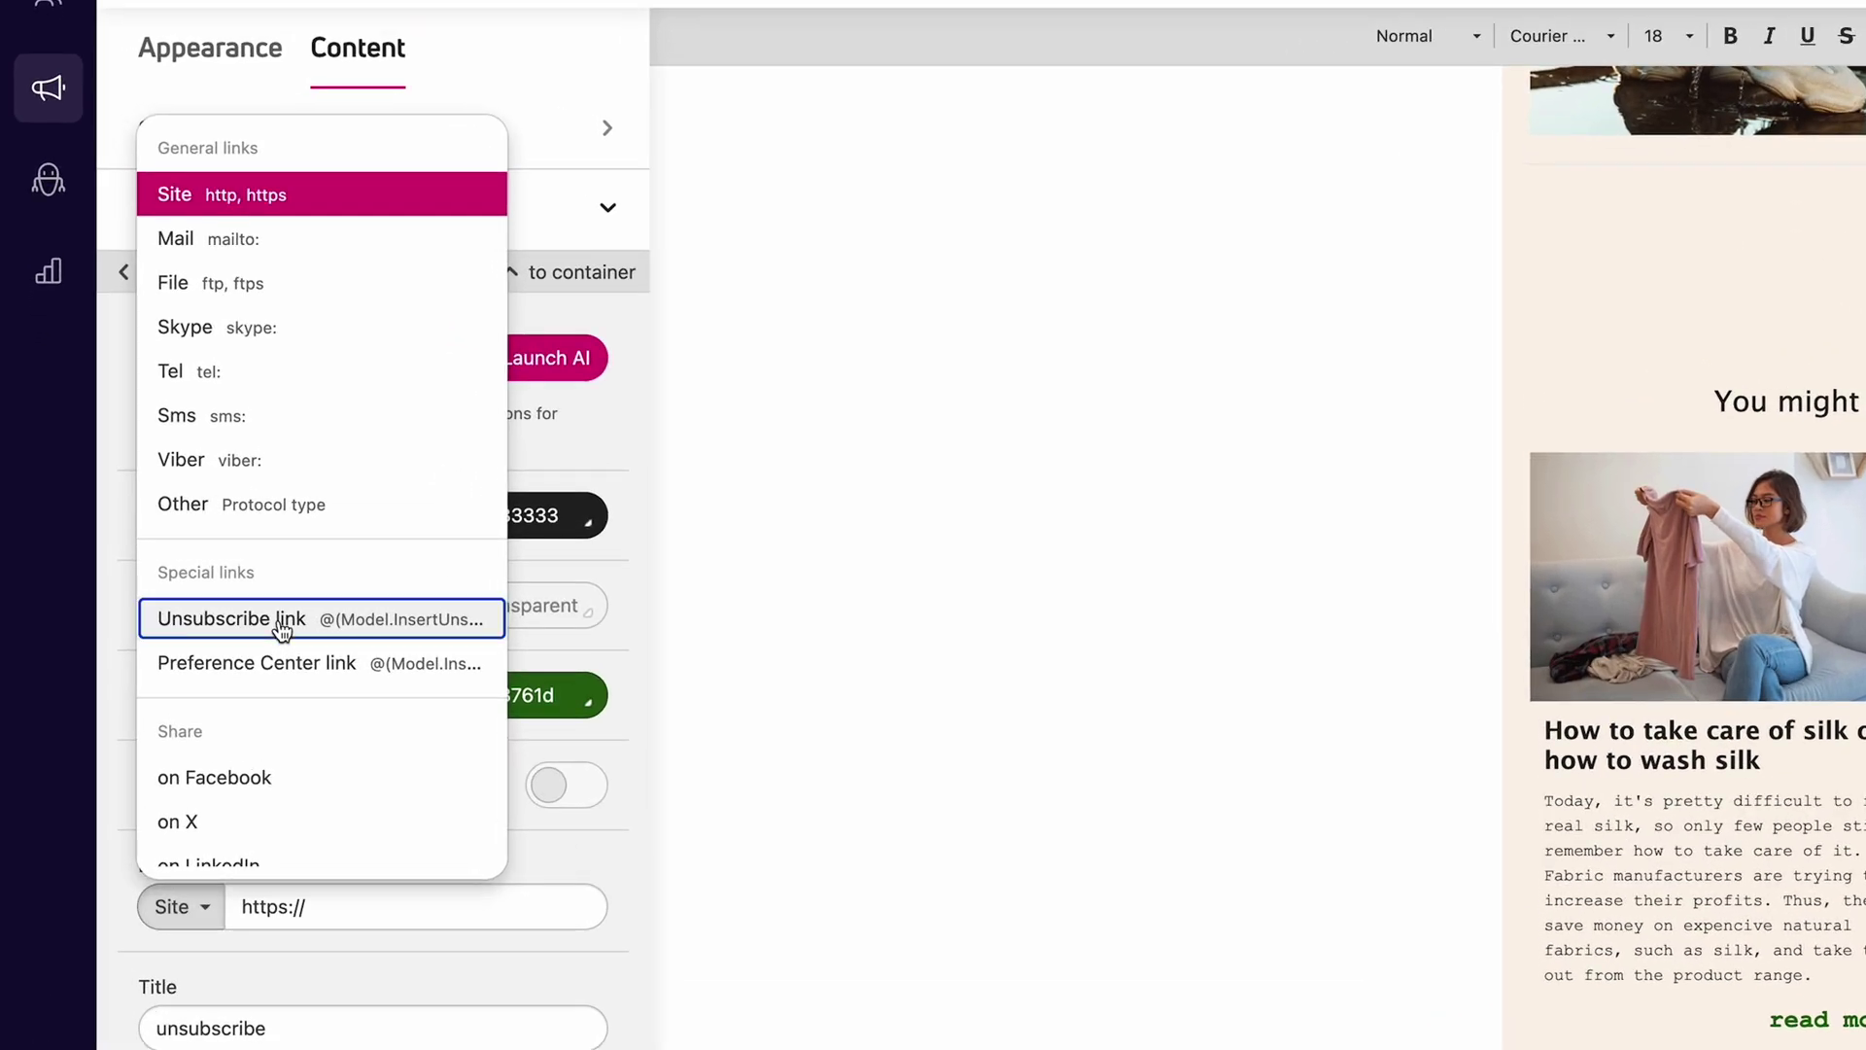
{"action": "left_click", "coordinate": [282, 632]}
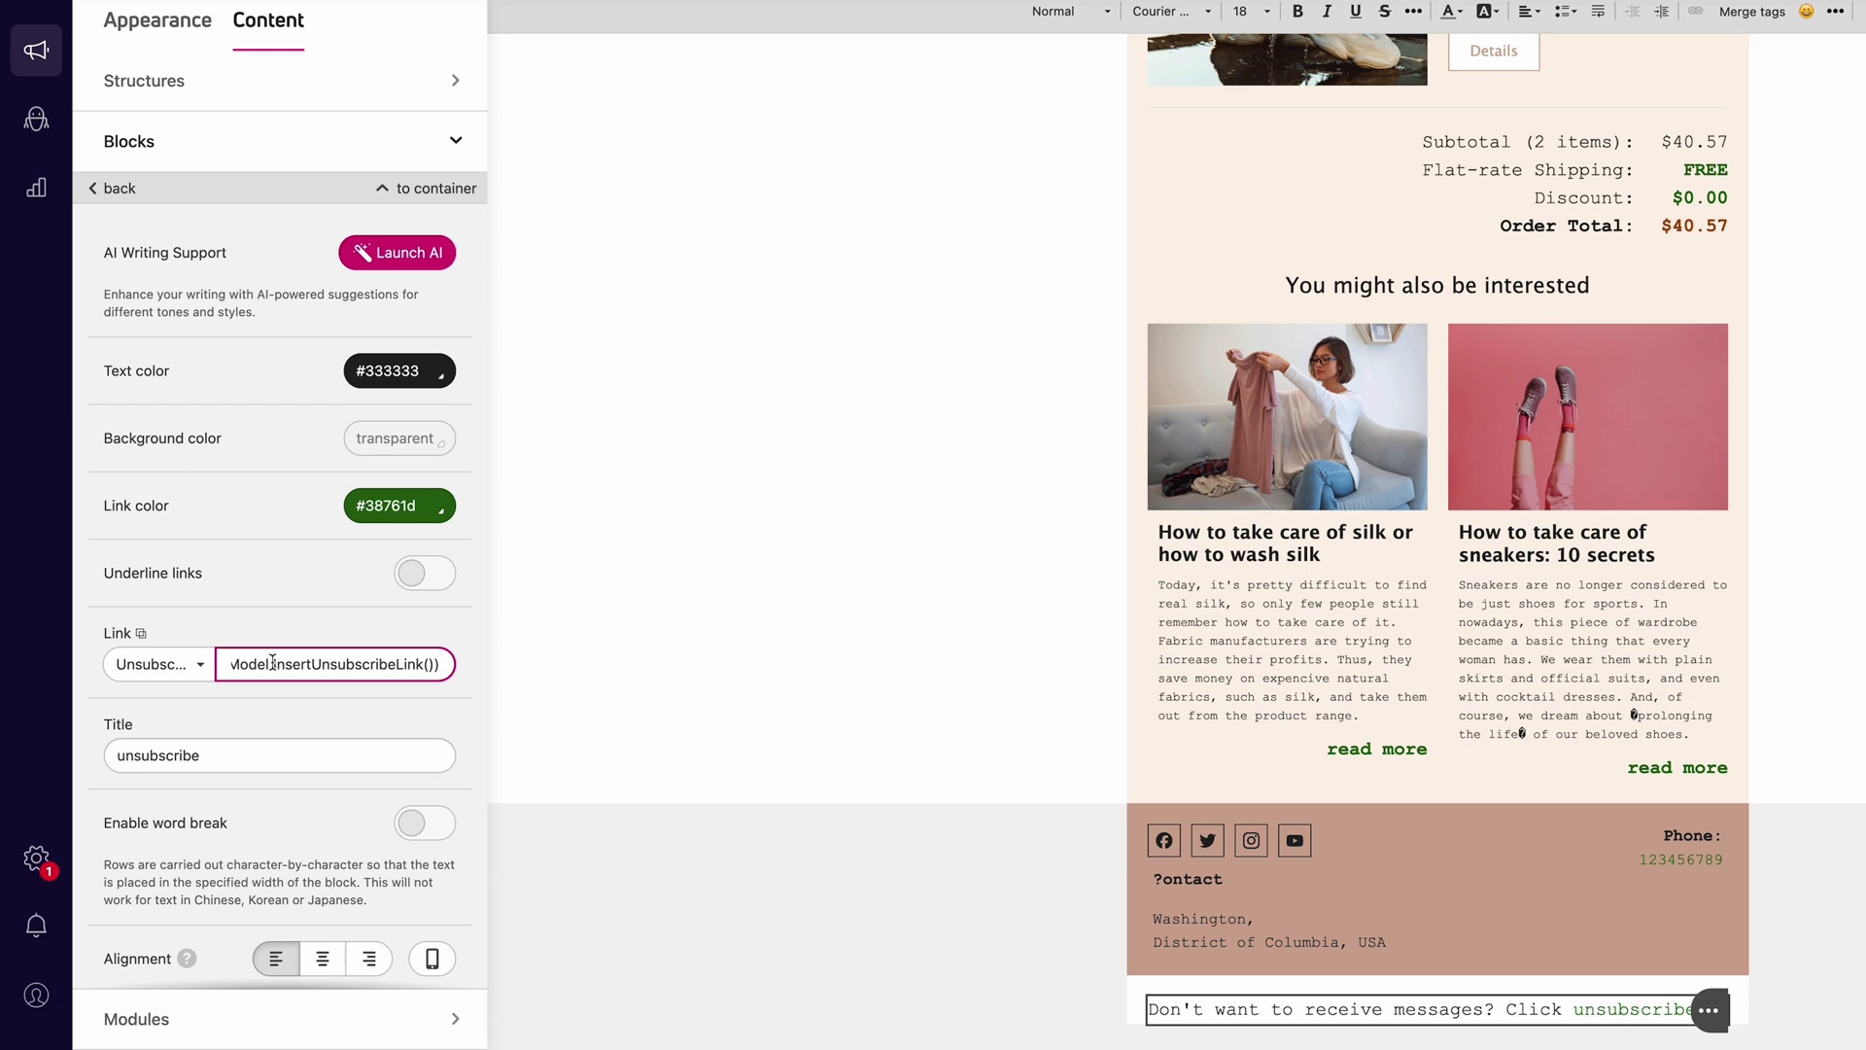
{"action": "left_click", "coordinate": [399, 506]}
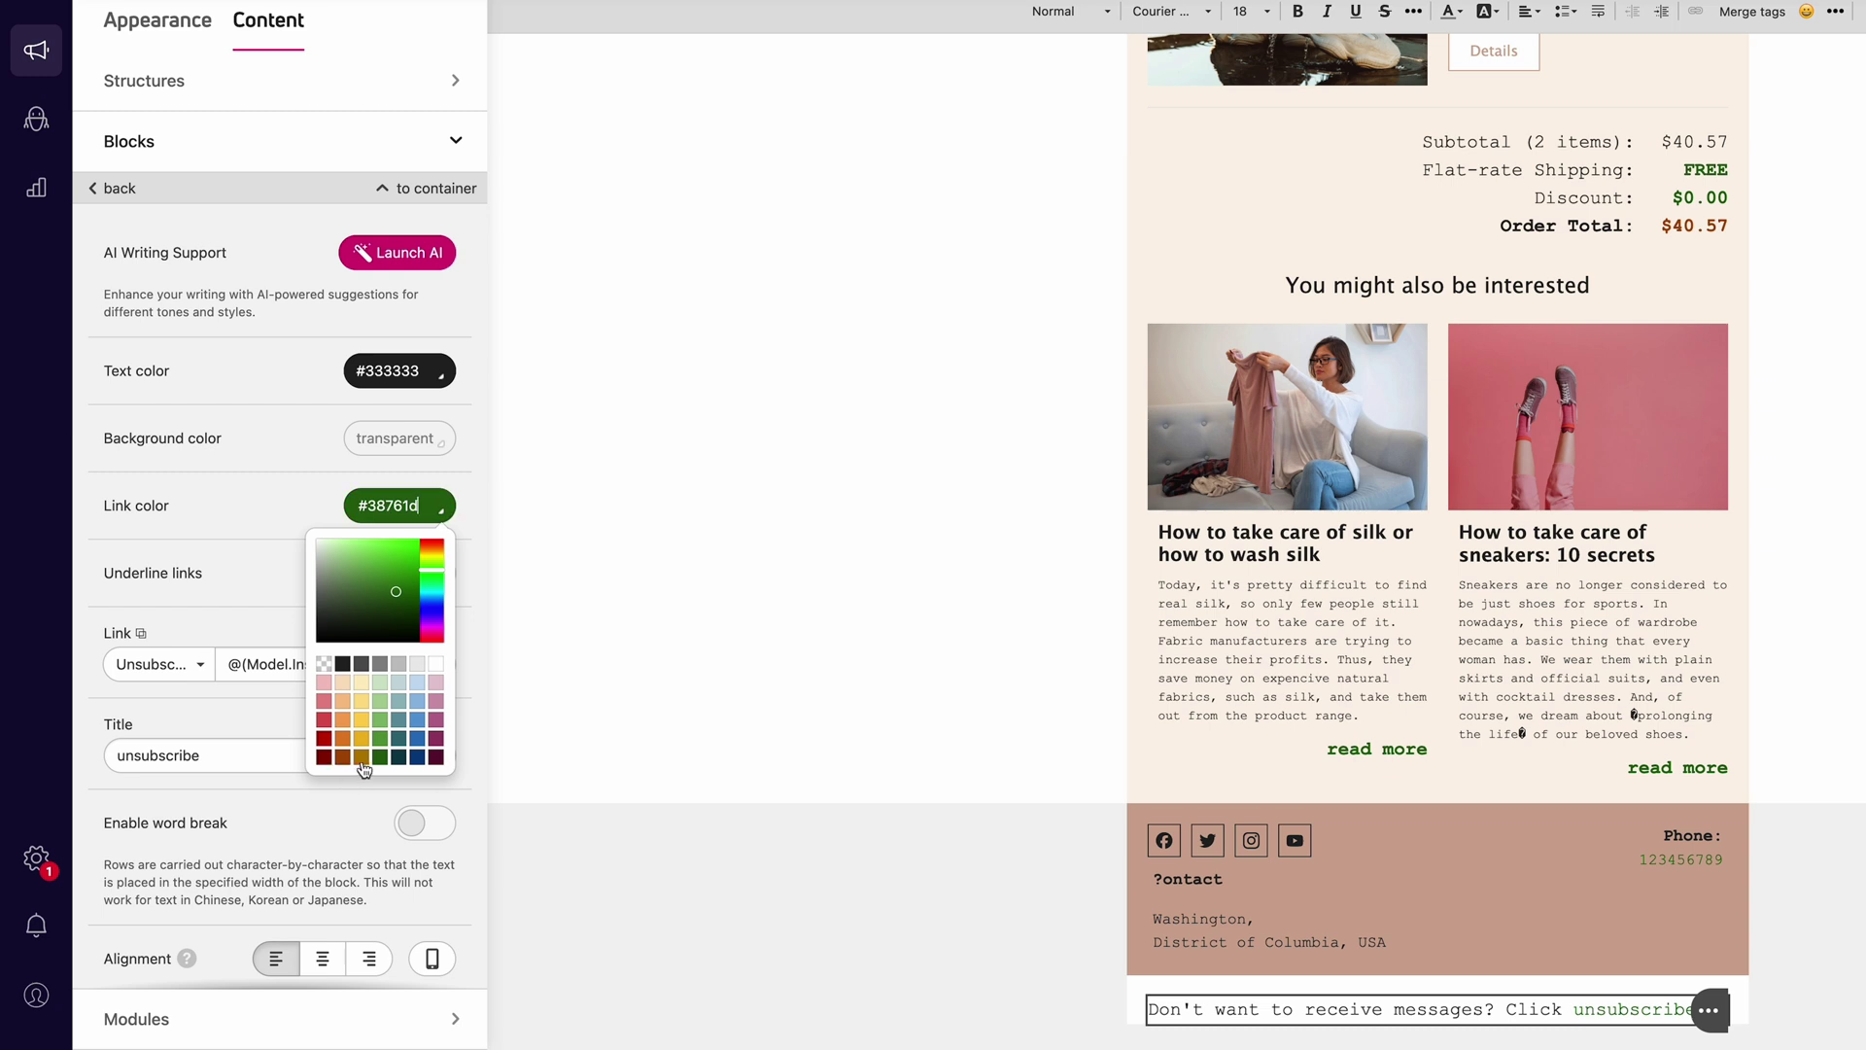
{"action": "left_click", "coordinate": [332, 757]}
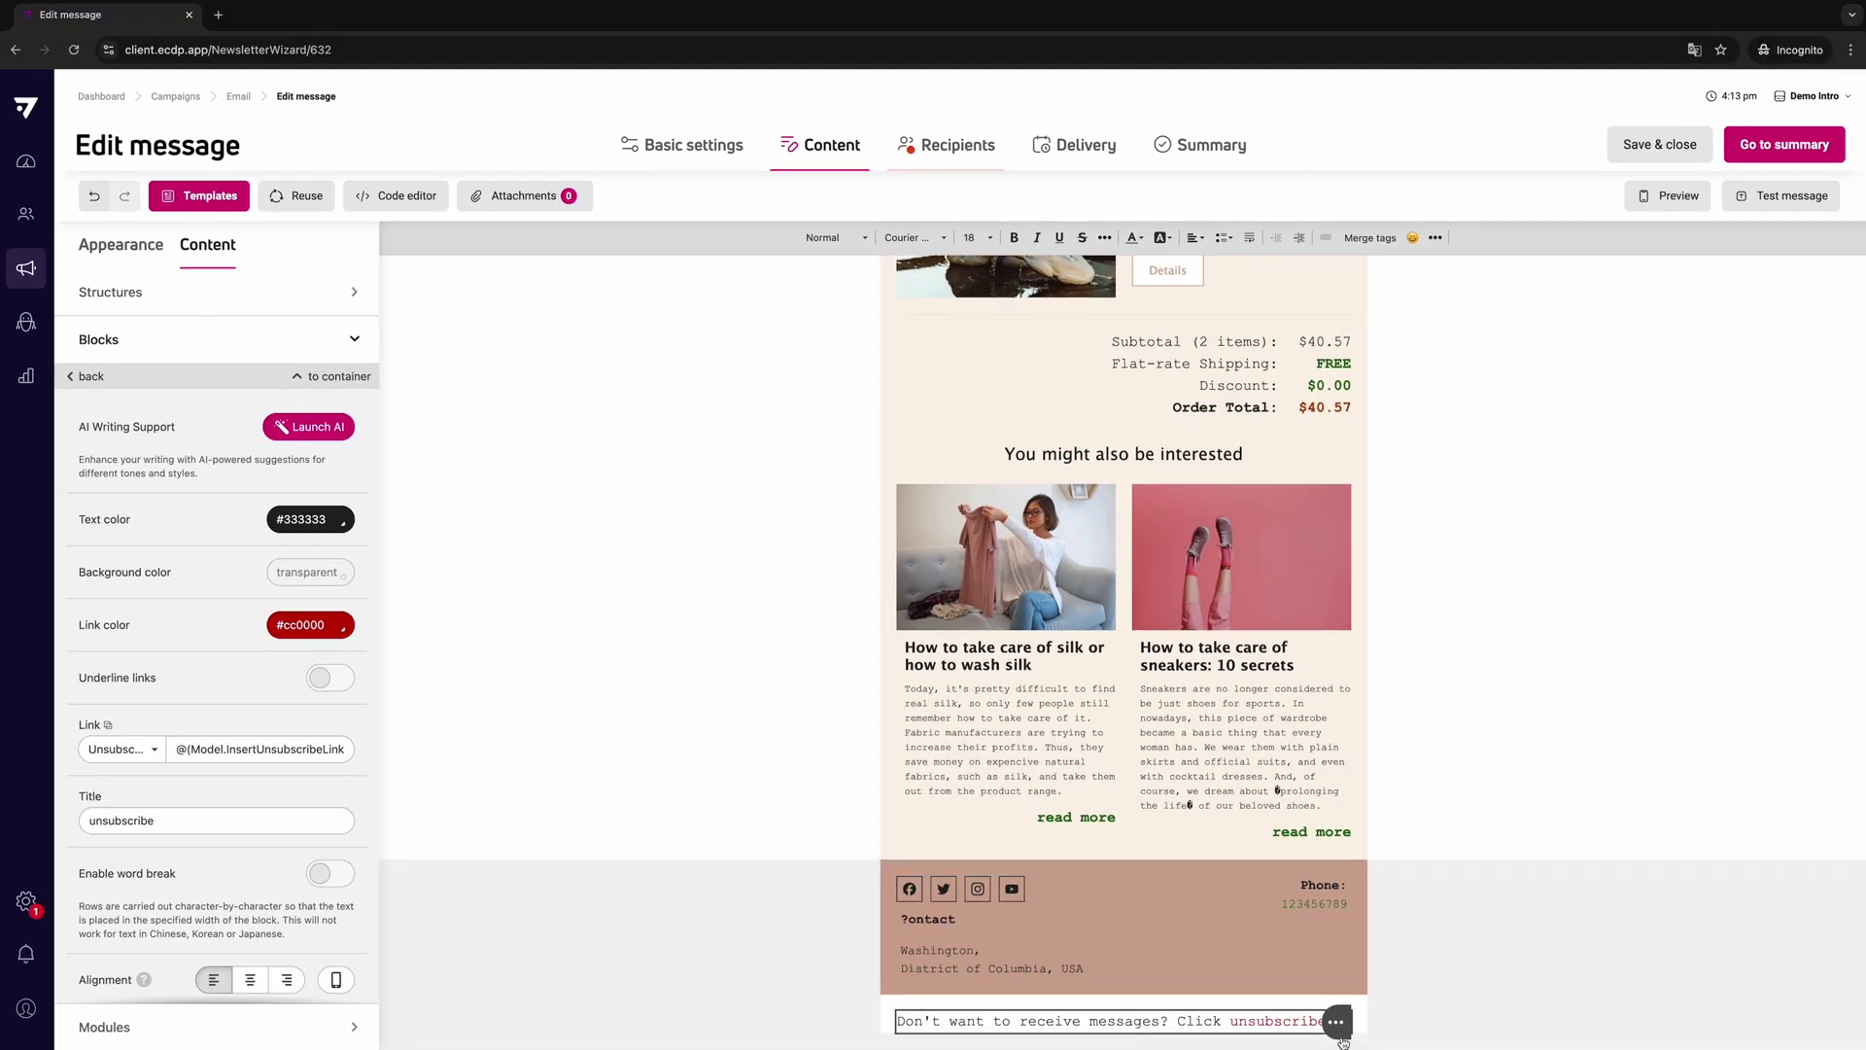
{"action": "left_click_drag", "start_coordinate": [1177, 1021], "coordinate": [1428, 1024]}
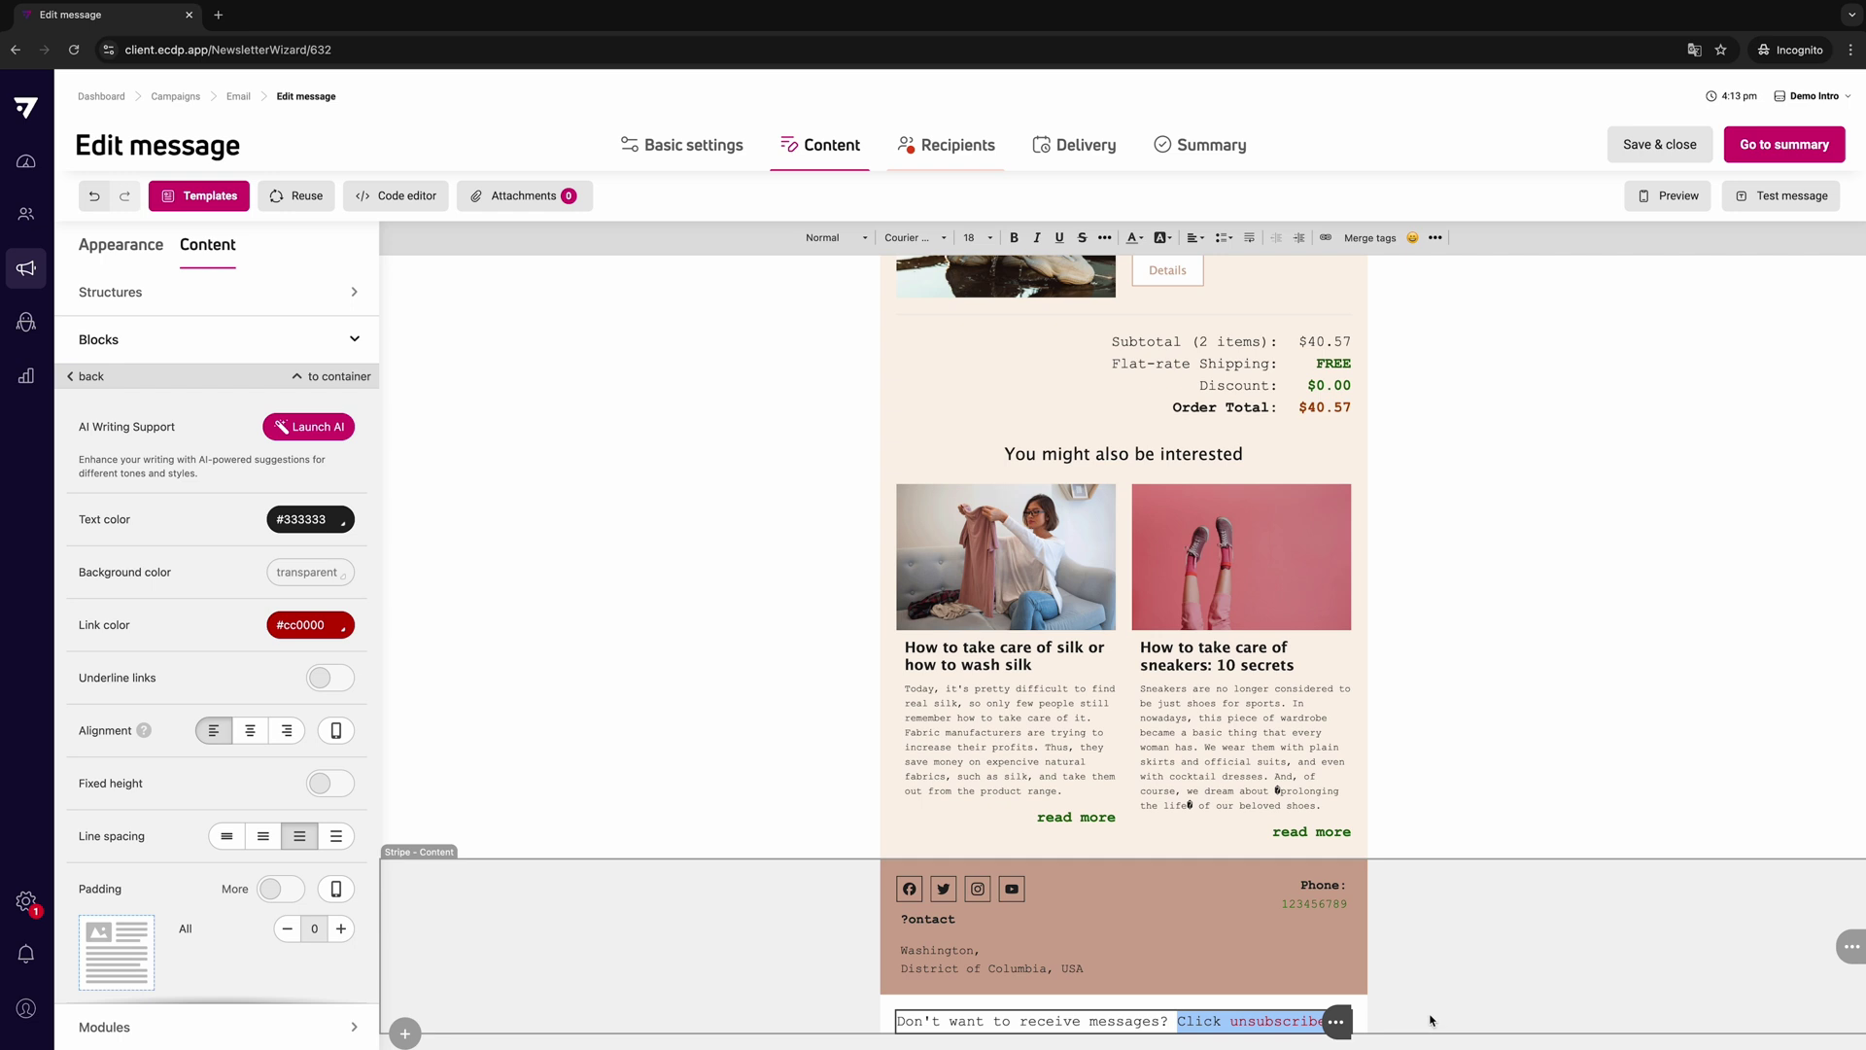
Trim the line to a centred 'Don't want to receive messages?' and add a Button block in a one-column row below
{"action": "key", "text": "BackSpace"}
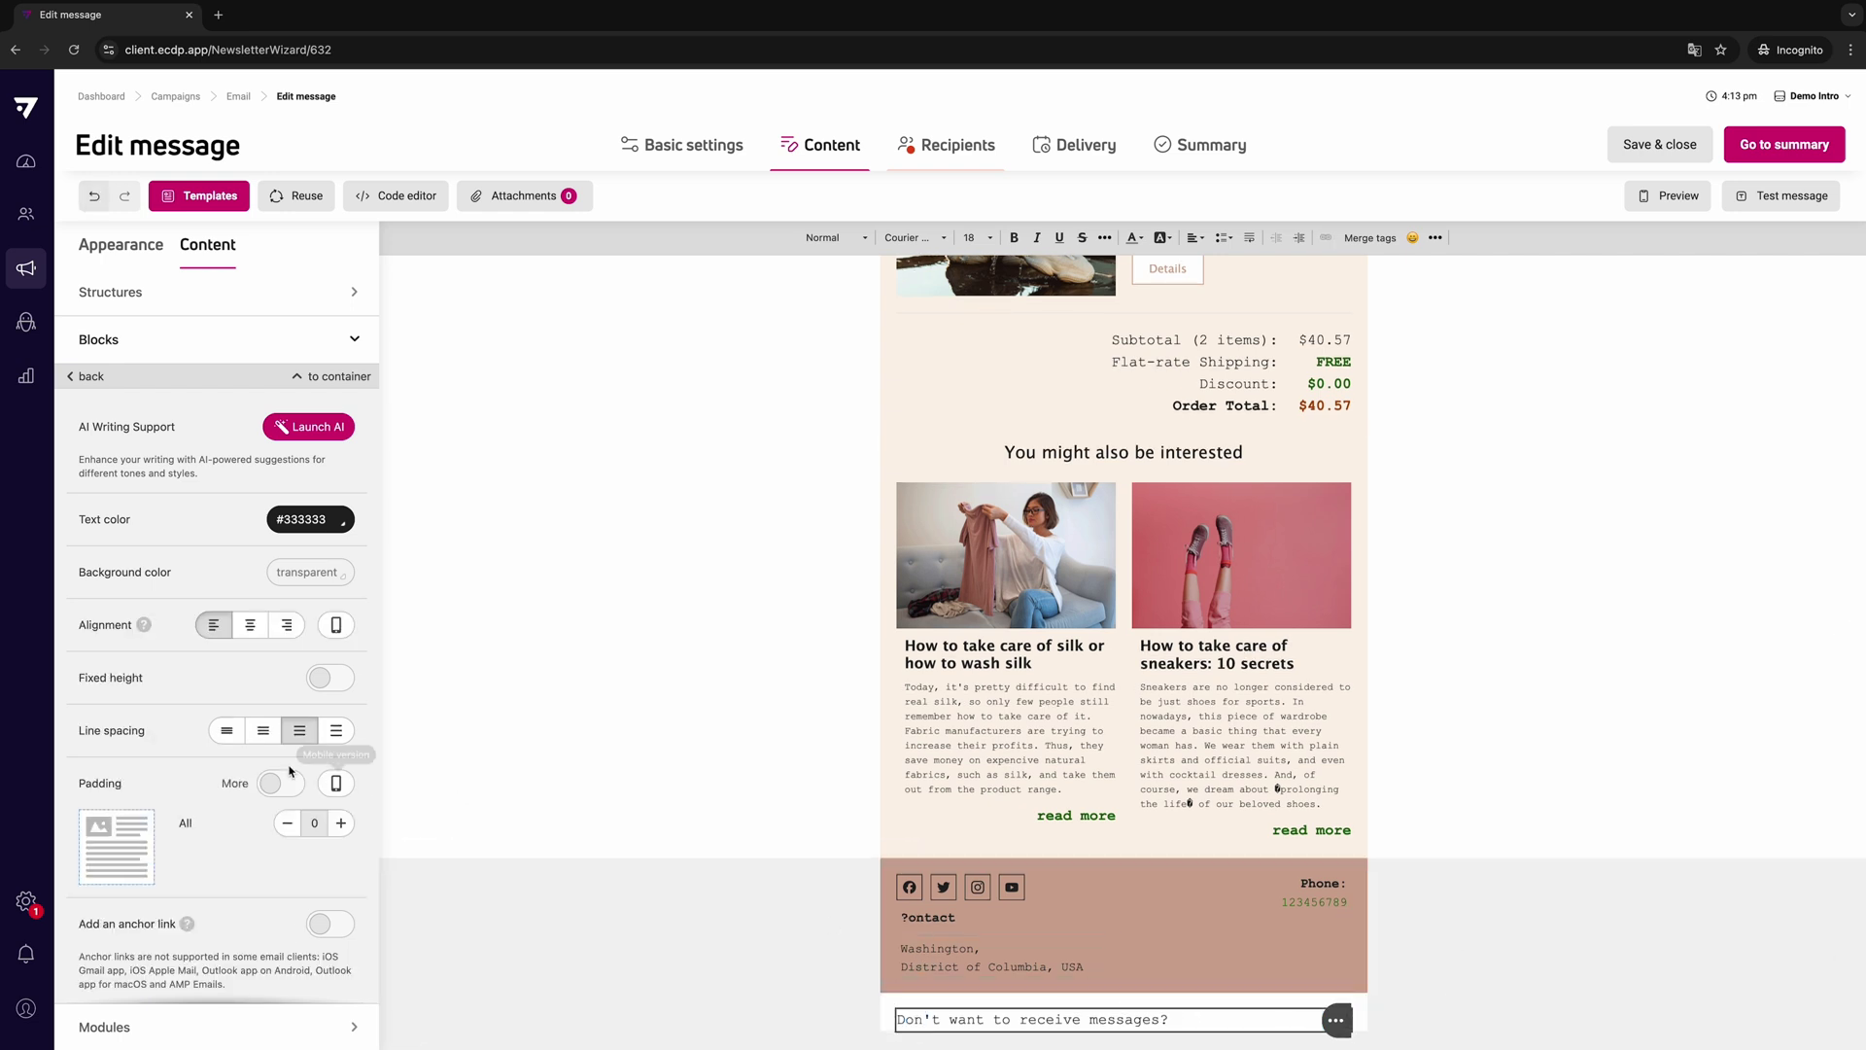
{"action": "left_click", "coordinate": [249, 625]}
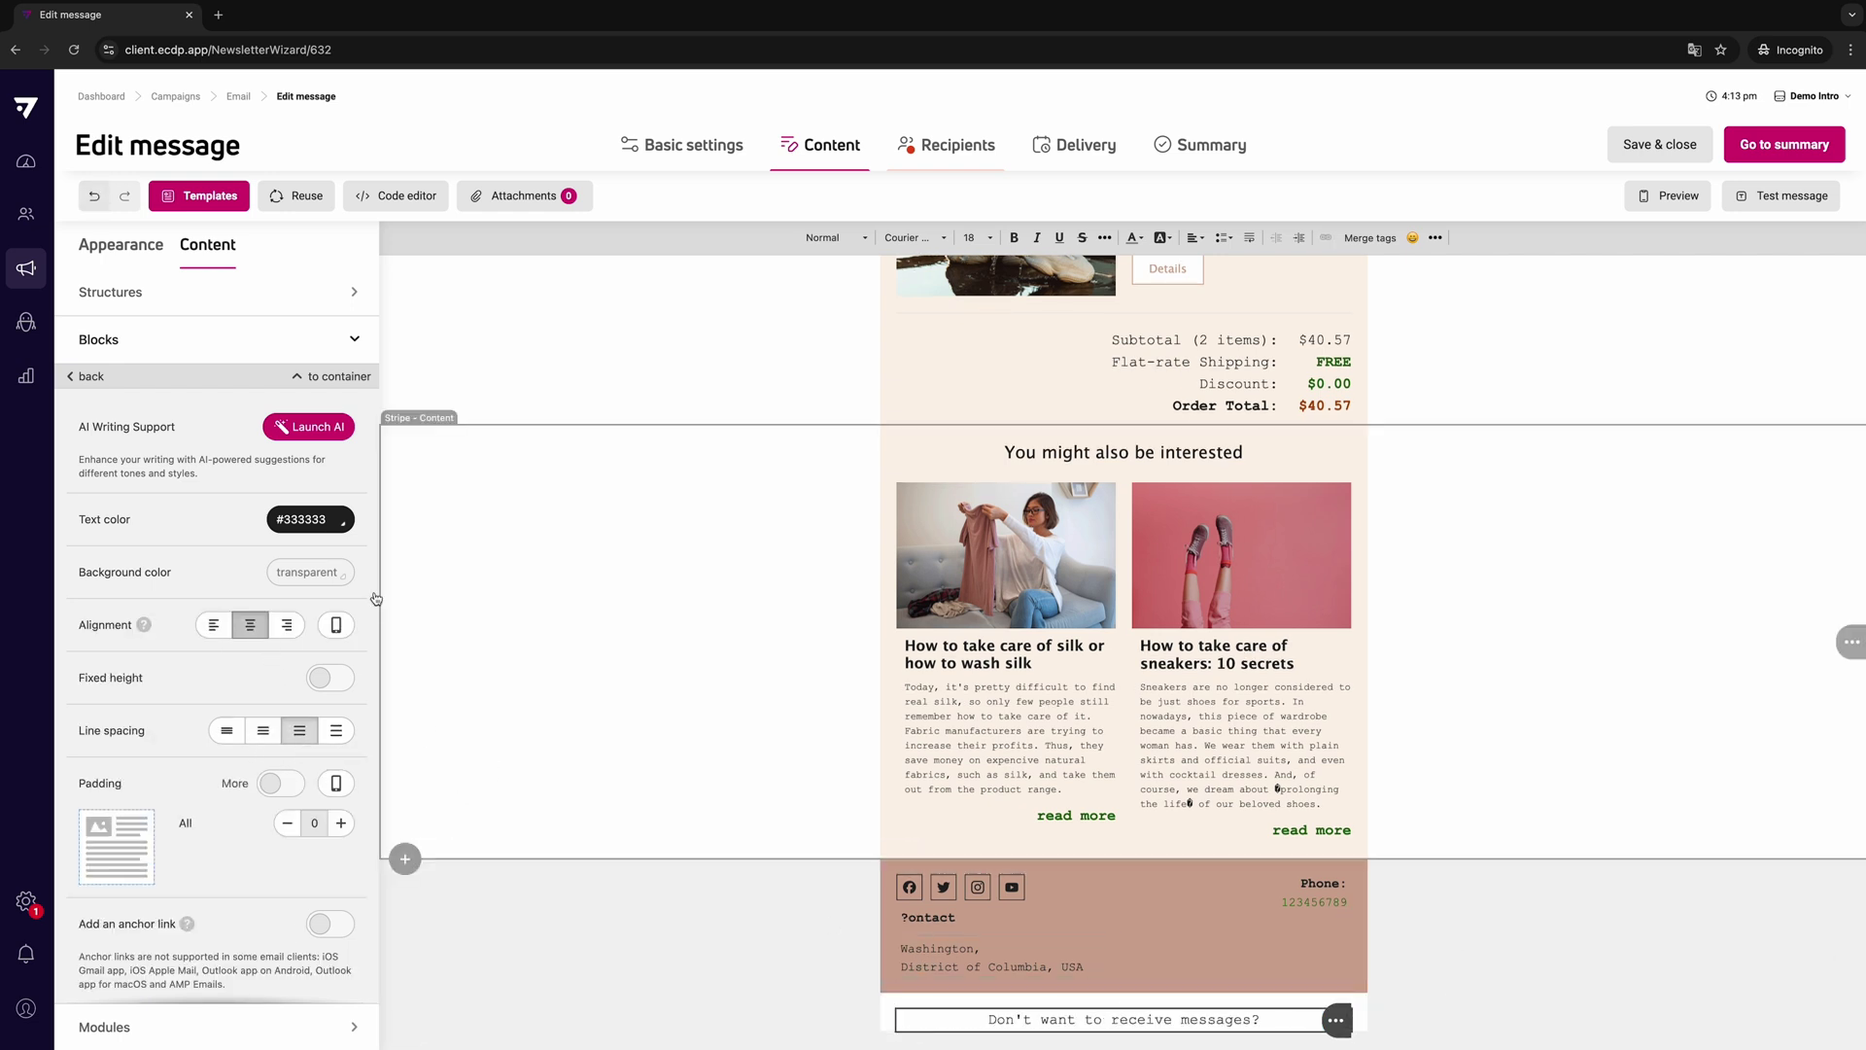
{"action": "left_click_drag", "start_coordinate": [233, 371], "coordinate": [1161, 1028]}
{"action": "left_click", "coordinate": [158, 301]}
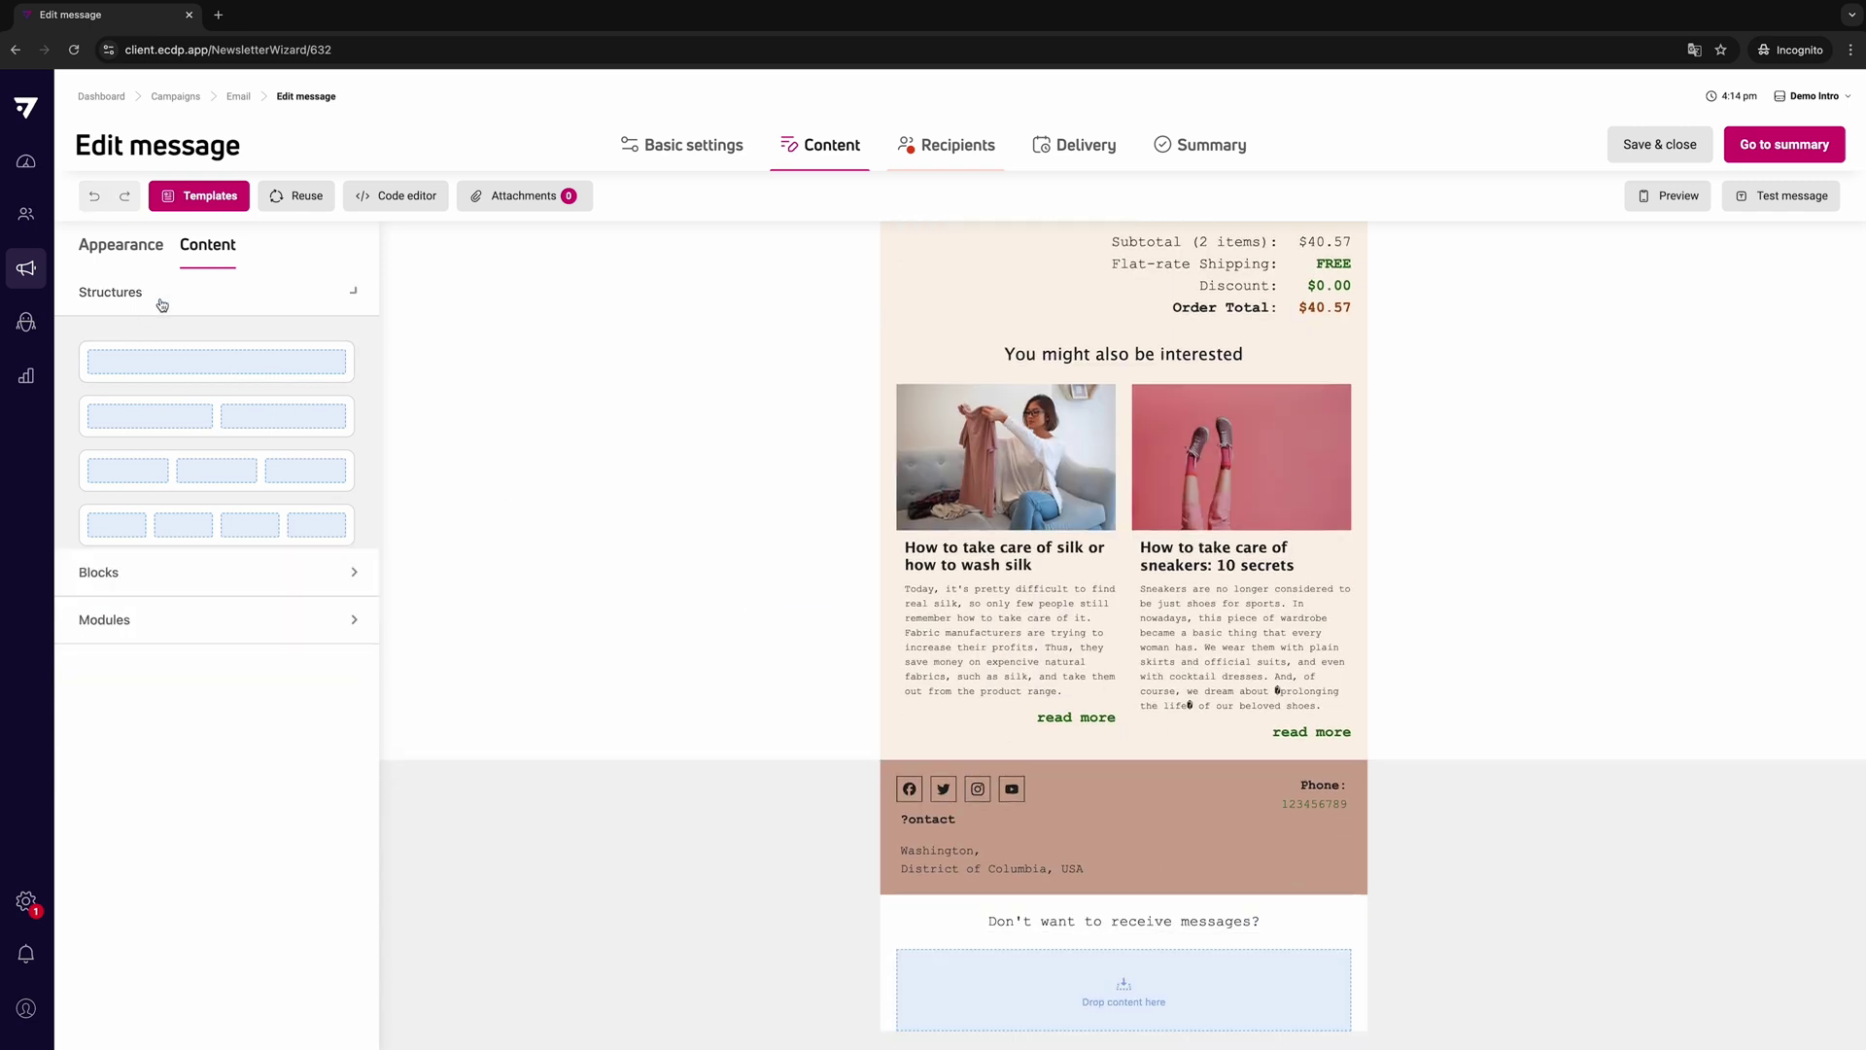
{"action": "left_click", "coordinate": [167, 348]}
{"action": "left_click_drag", "start_coordinate": [311, 427], "coordinate": [1103, 993]}
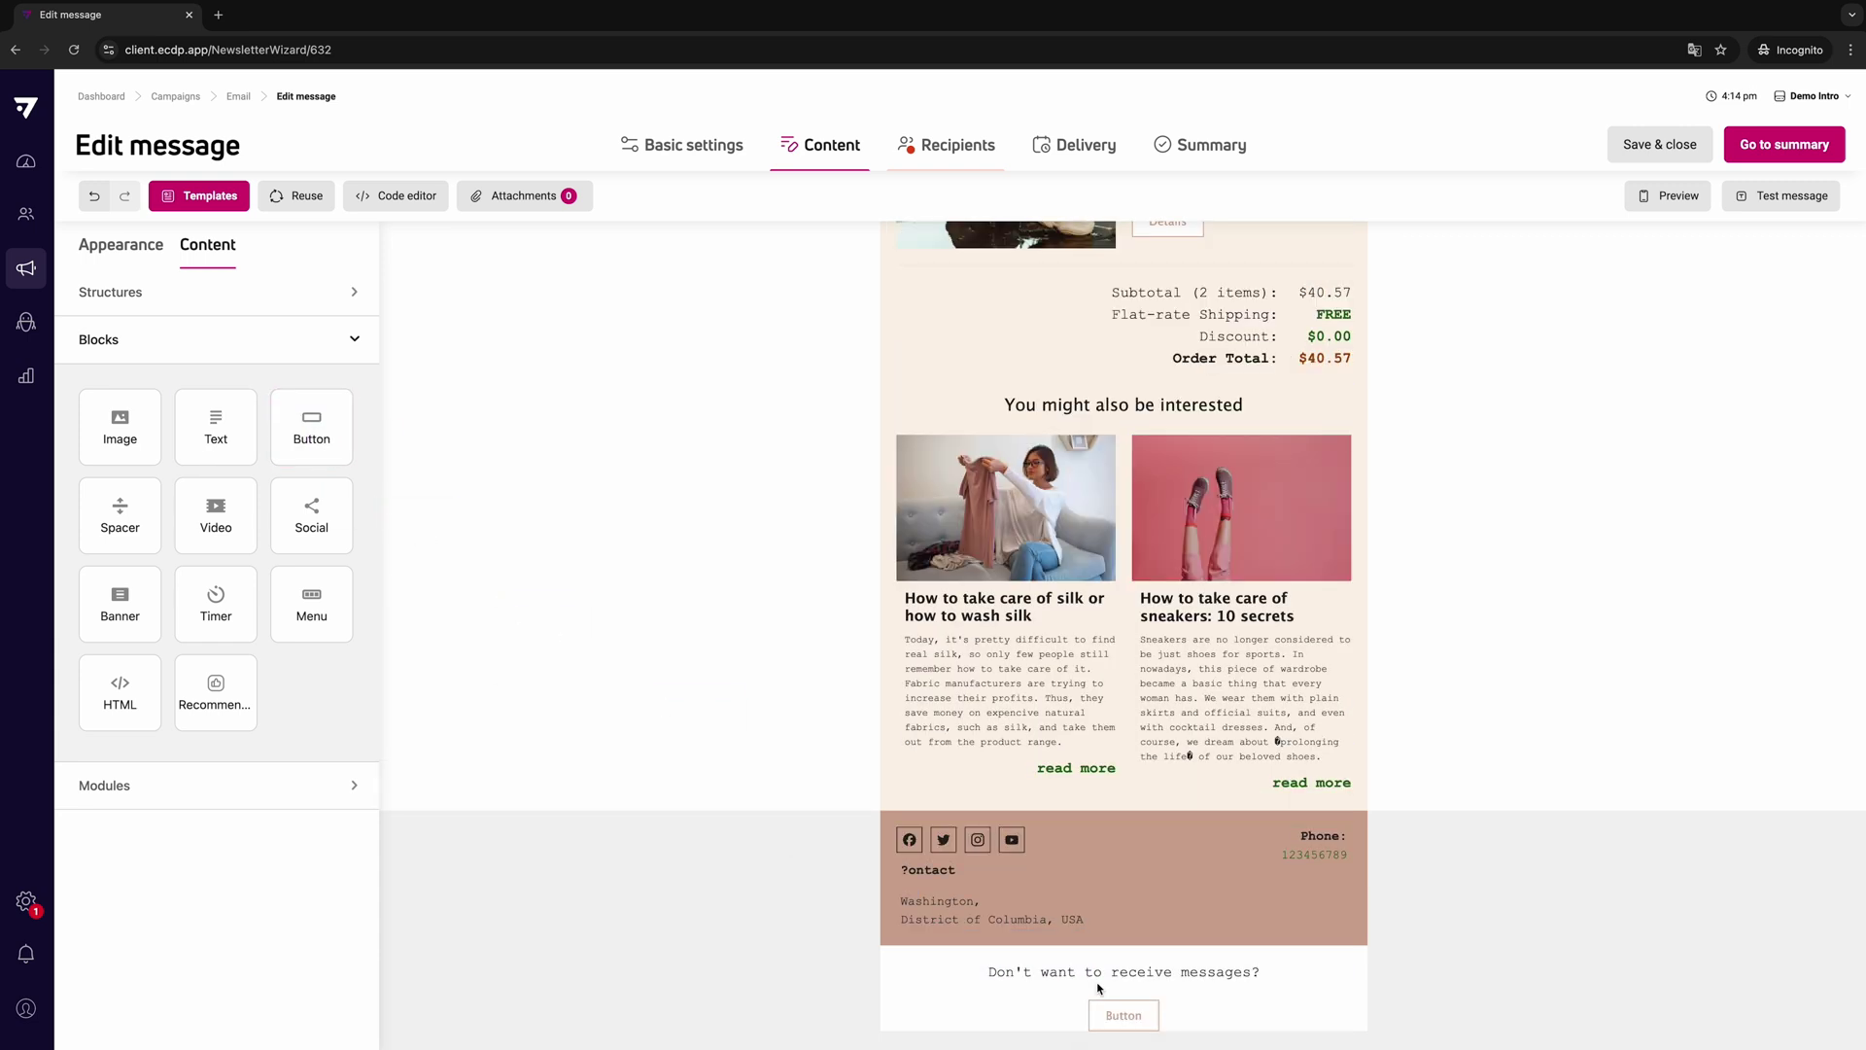
Point the button to the Unsubscribe link and change its label to 'Unsubscribe'
{"action": "left_click", "coordinate": [1131, 1025]}
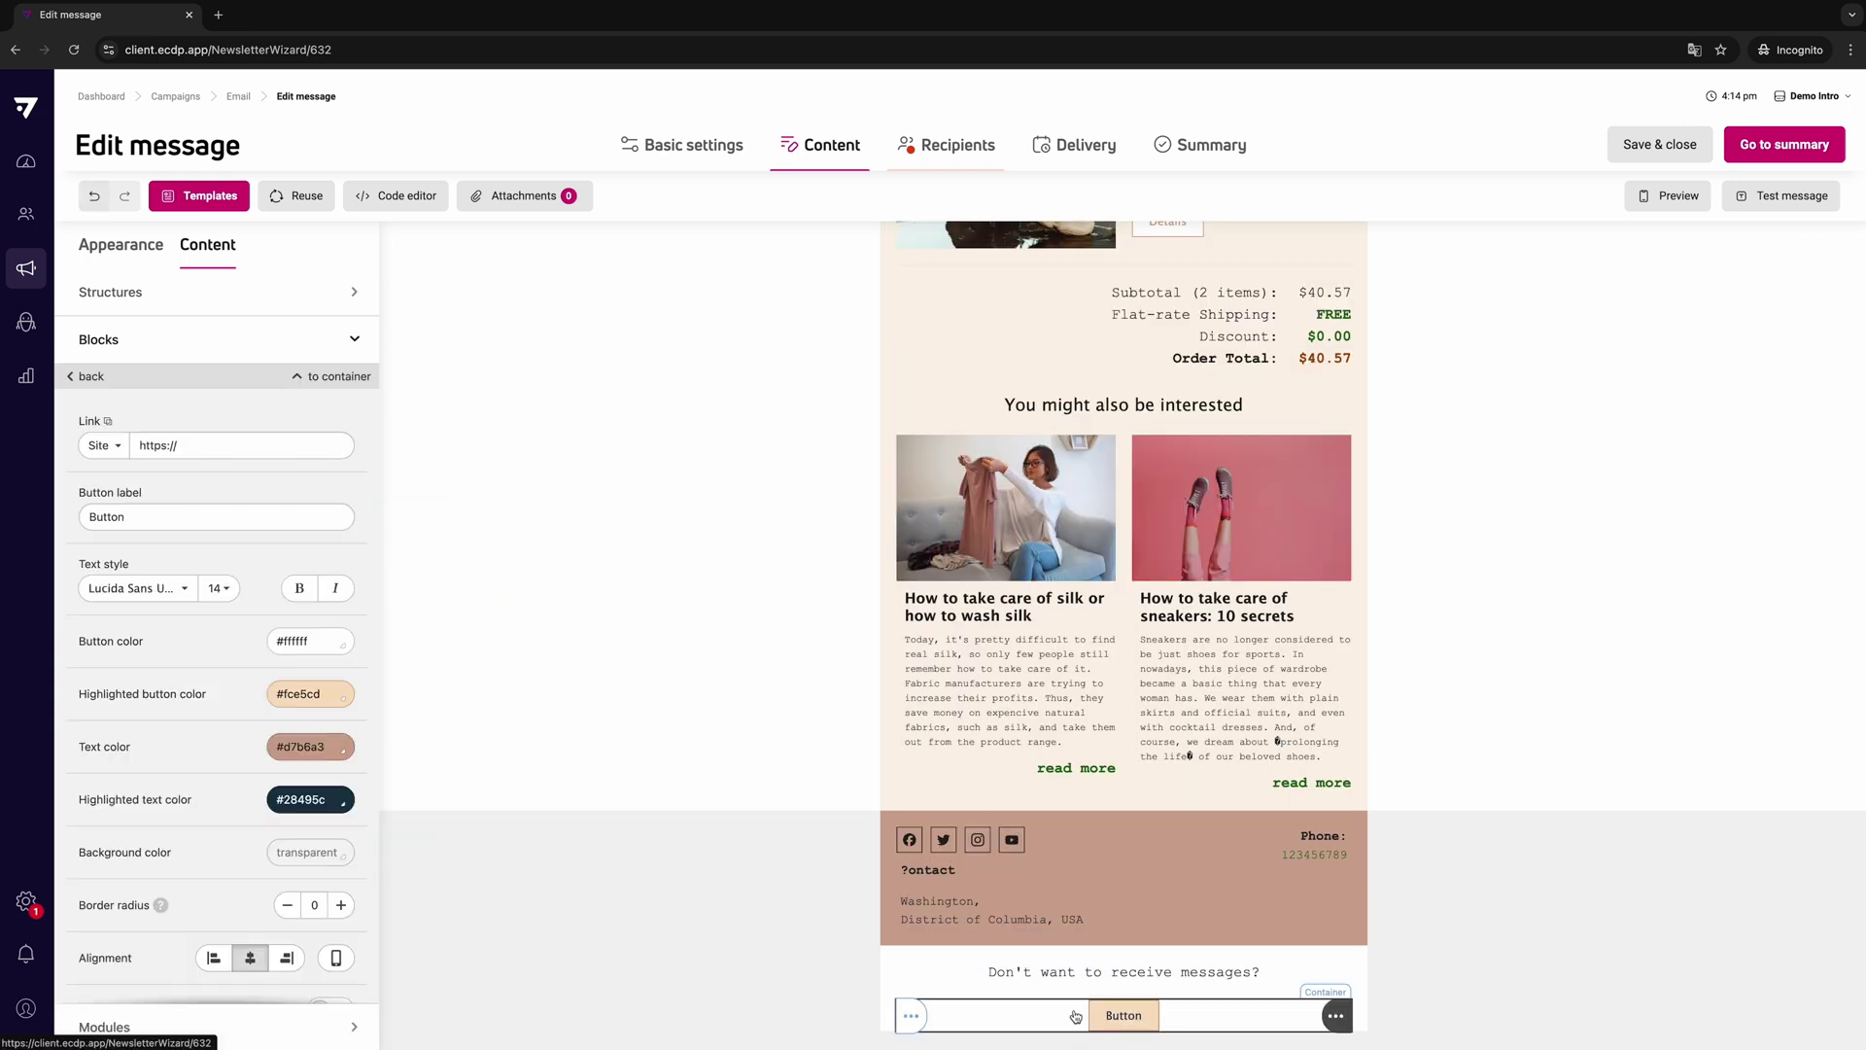
{"action": "left_click", "coordinate": [116, 447]}
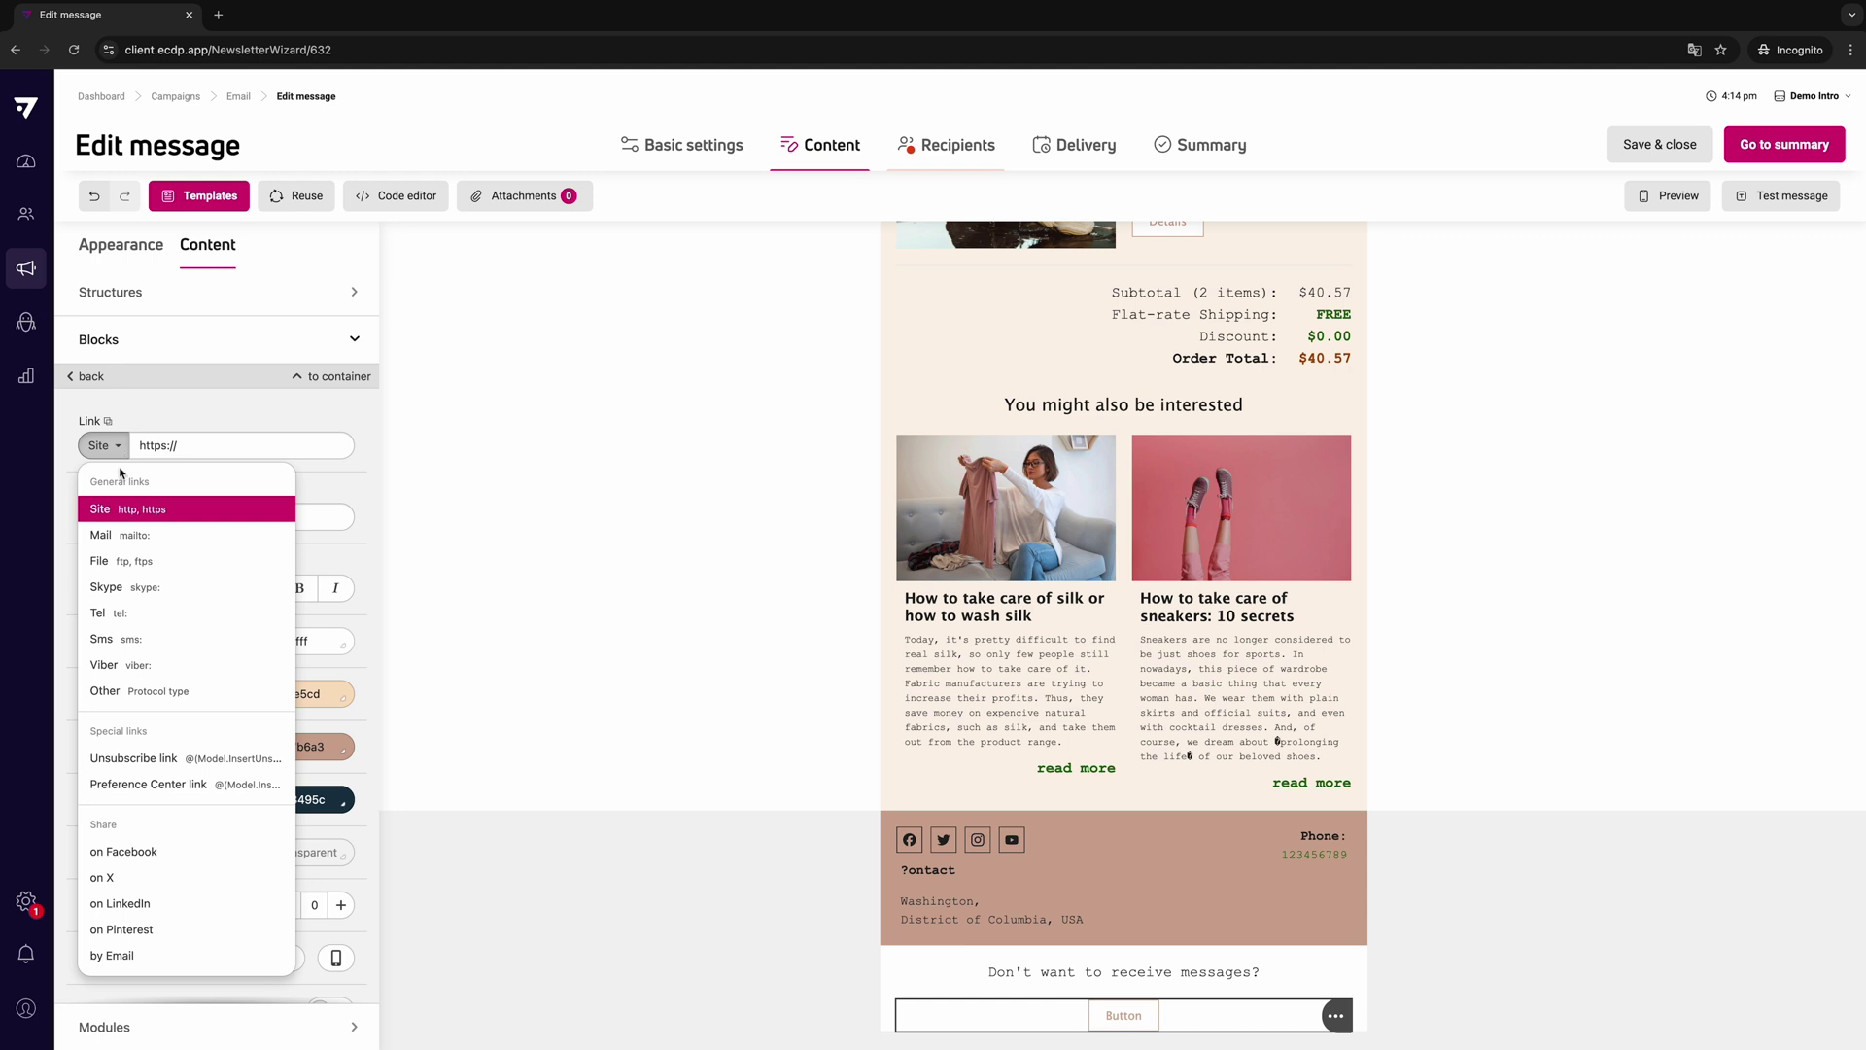
{"action": "left_click", "coordinate": [167, 758]}
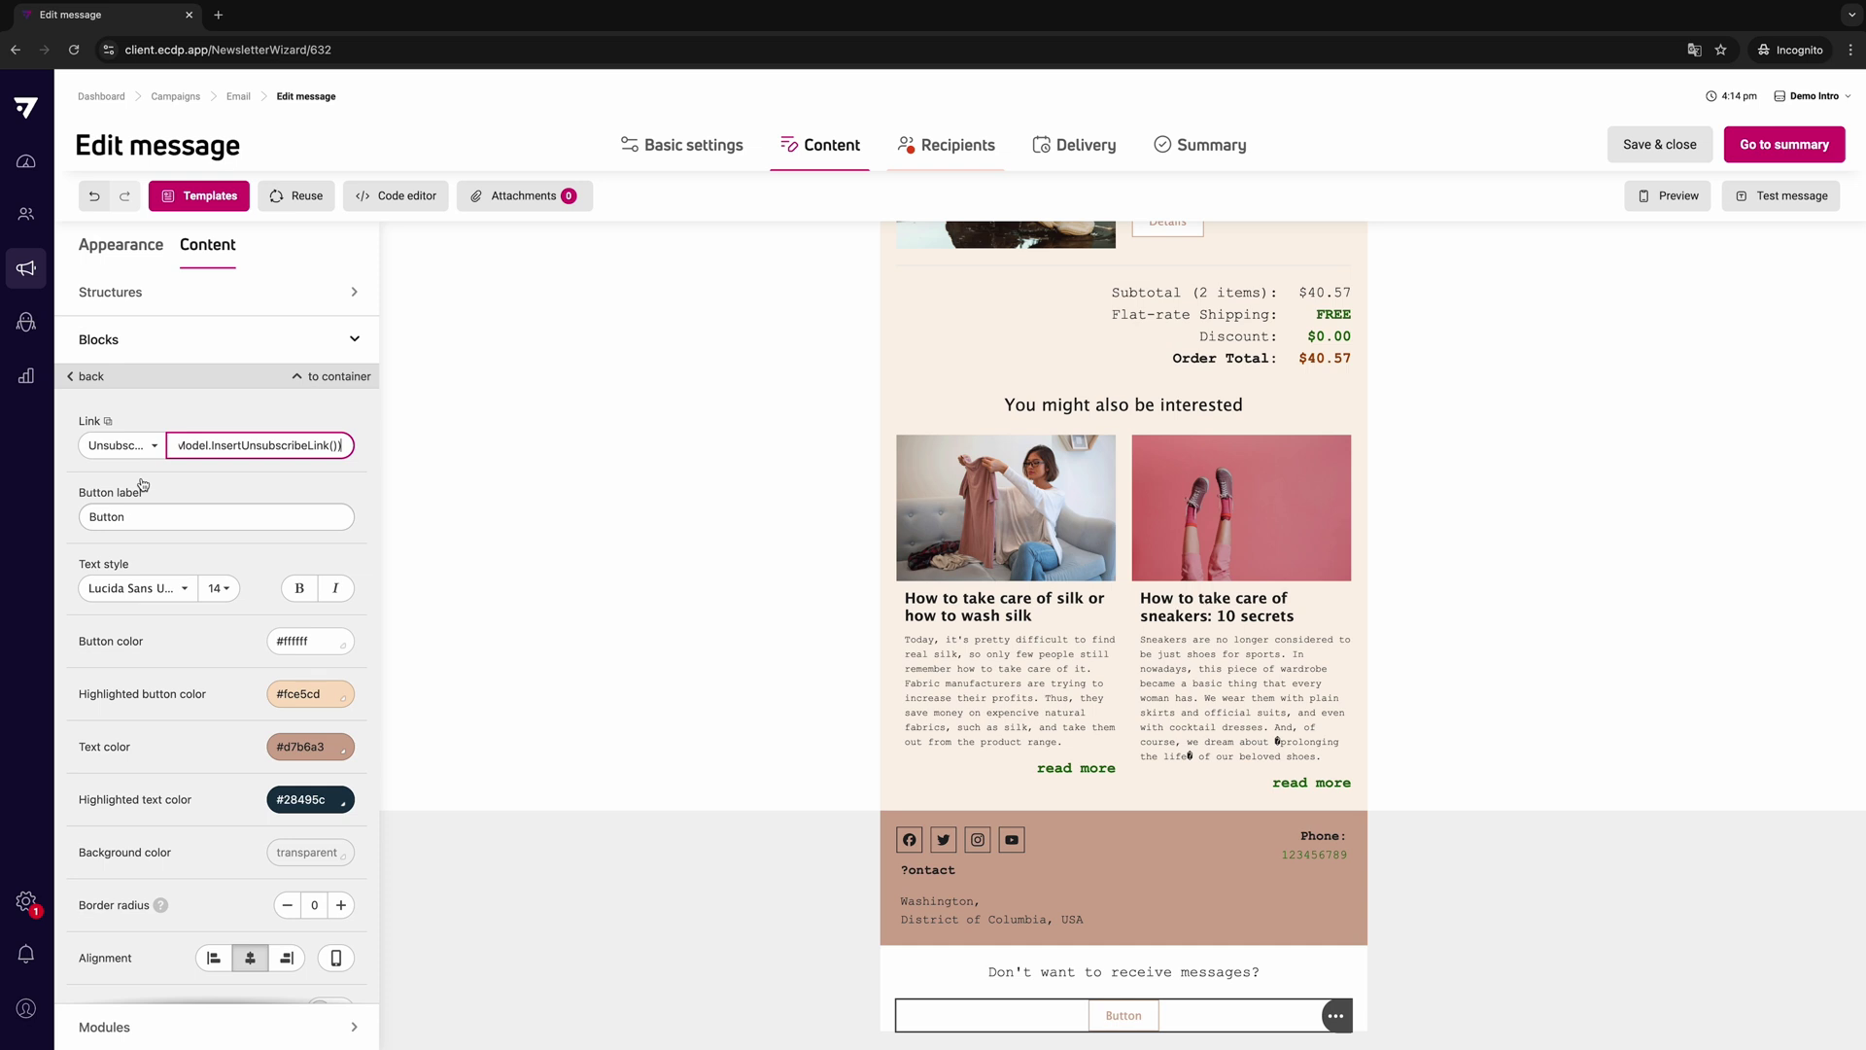
{"action": "double_click", "coordinate": [150, 524]}
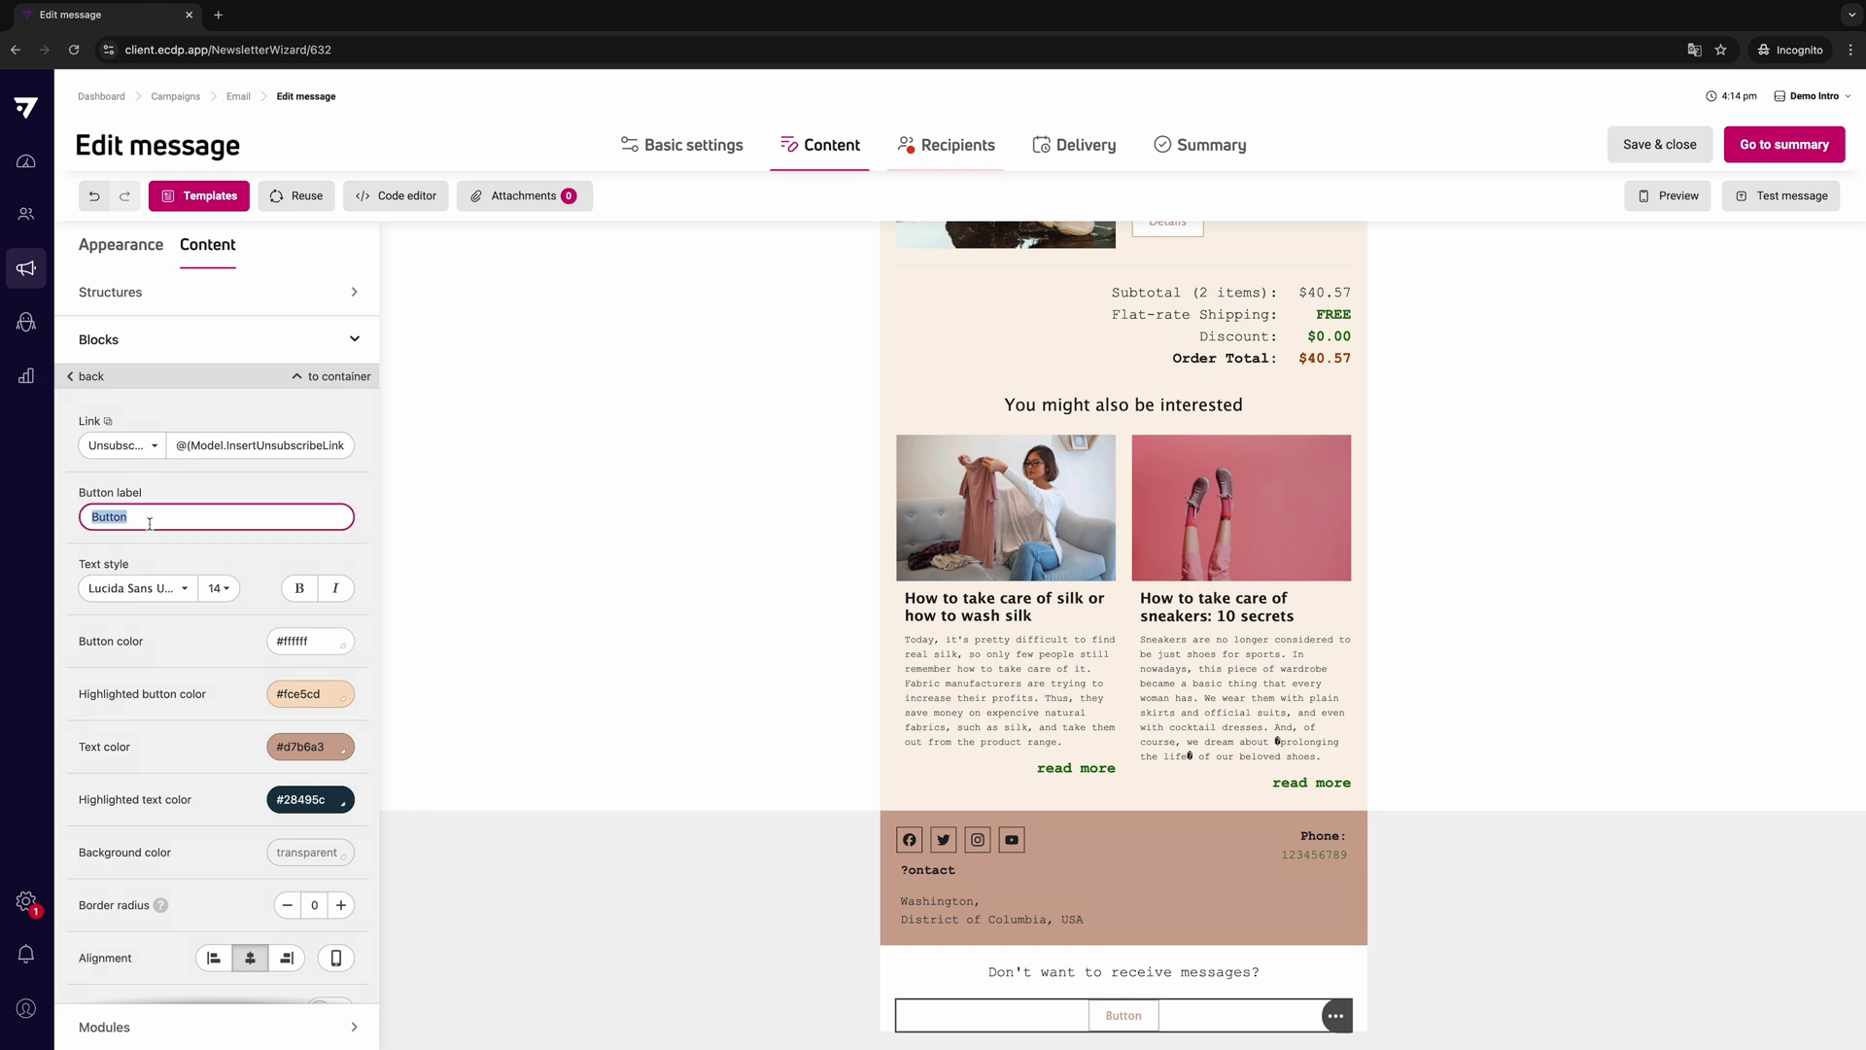
{"action": "type", "text": "Unsubscribe"}
{"action": "left_click", "coordinate": [246, 676]}
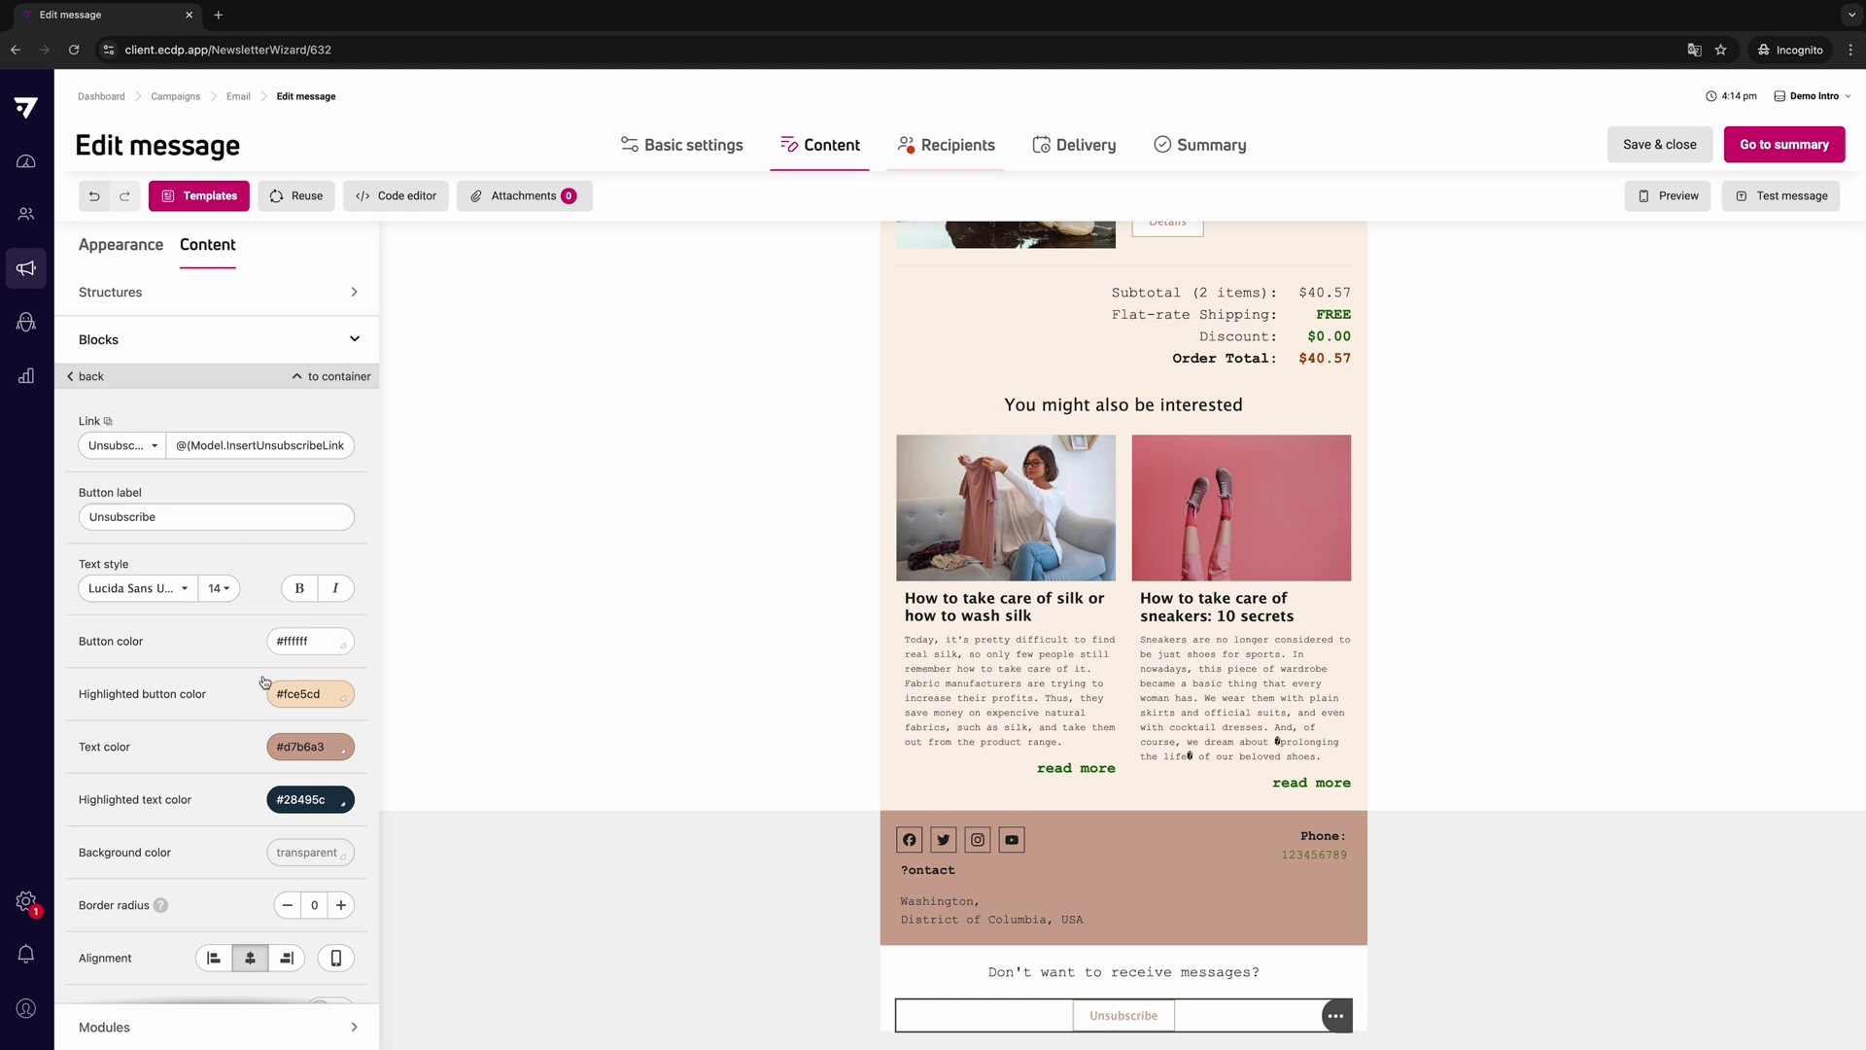